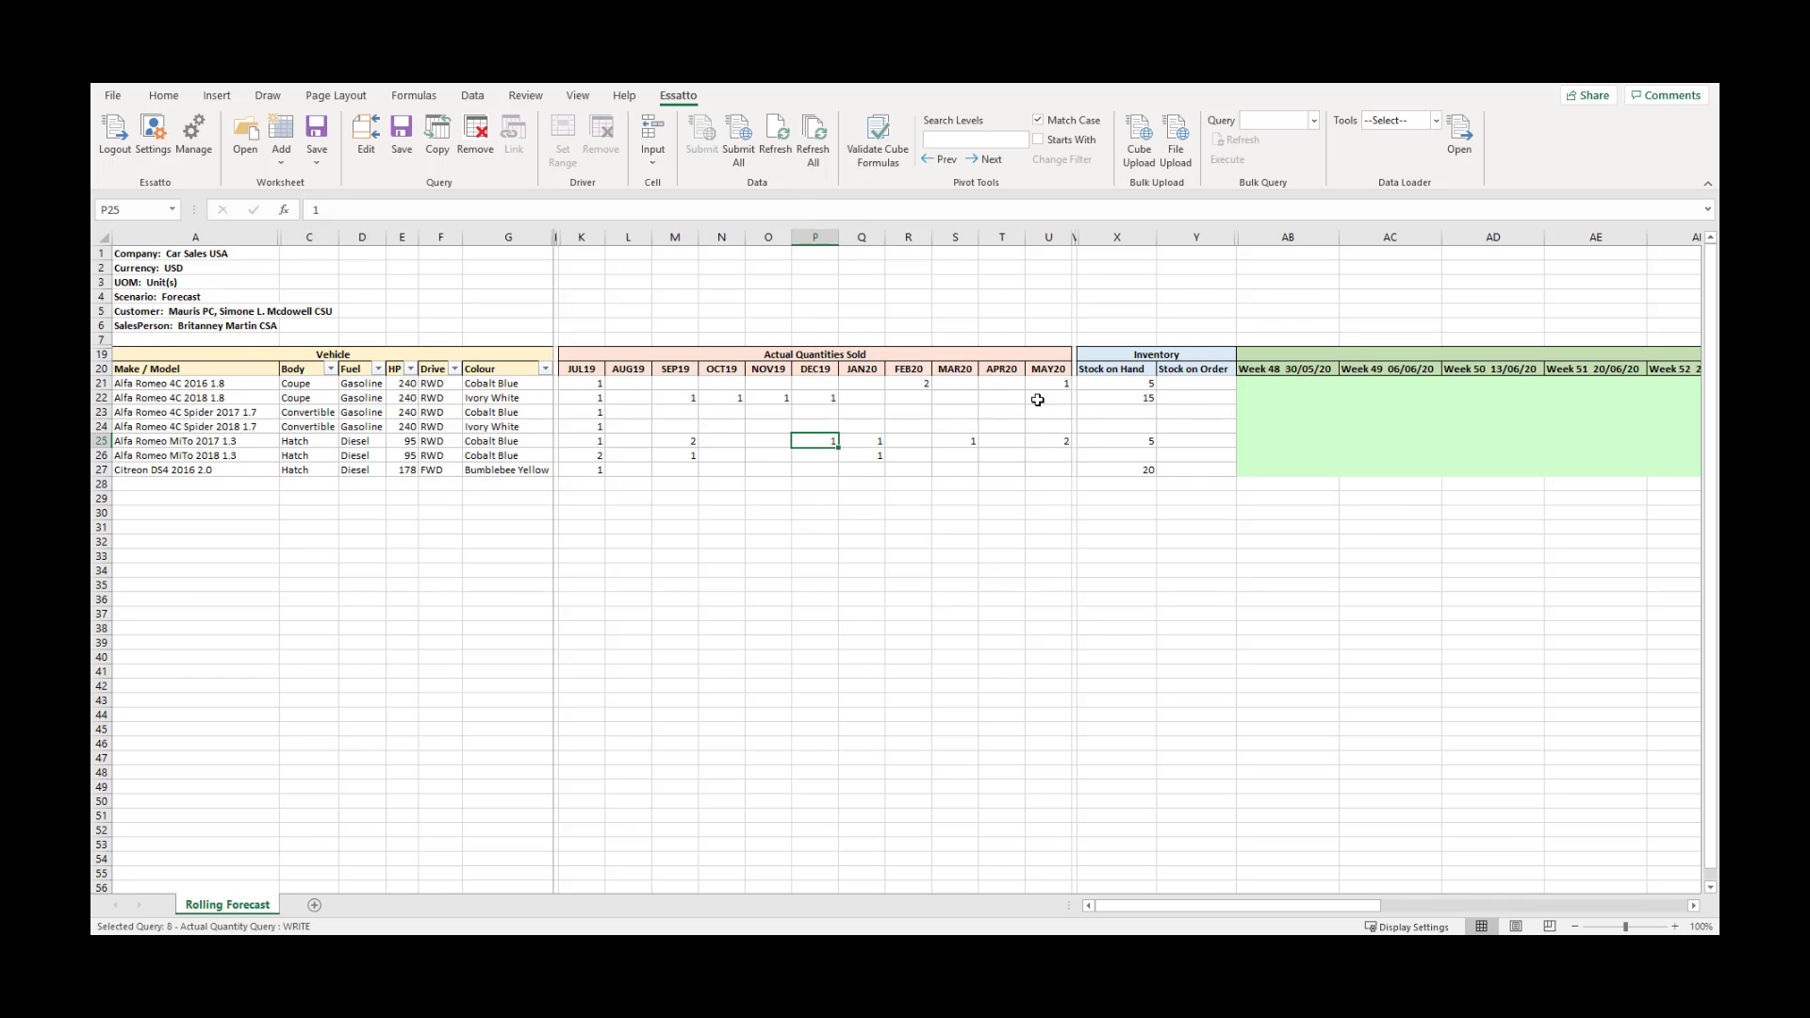
Examine the company, currency, customer and salesperson details in the header of the Rolling Forecast sheet
left_click(1320, 453)
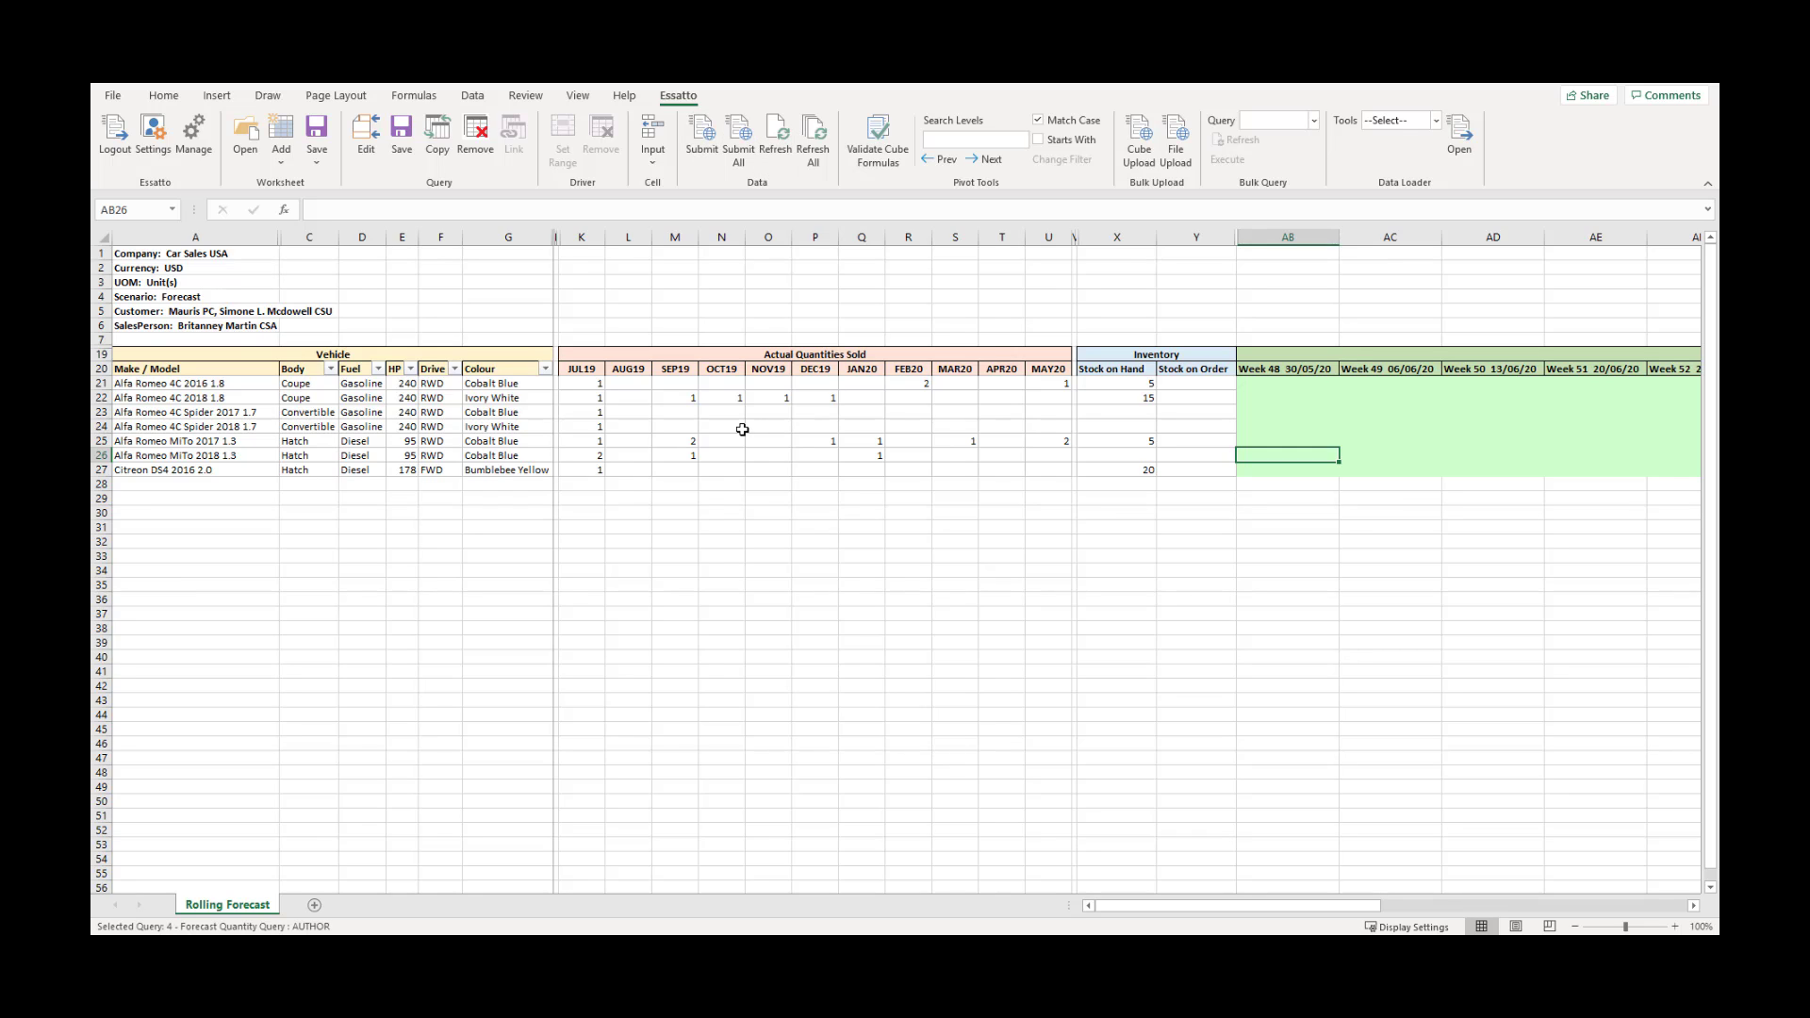
left_click(217, 327)
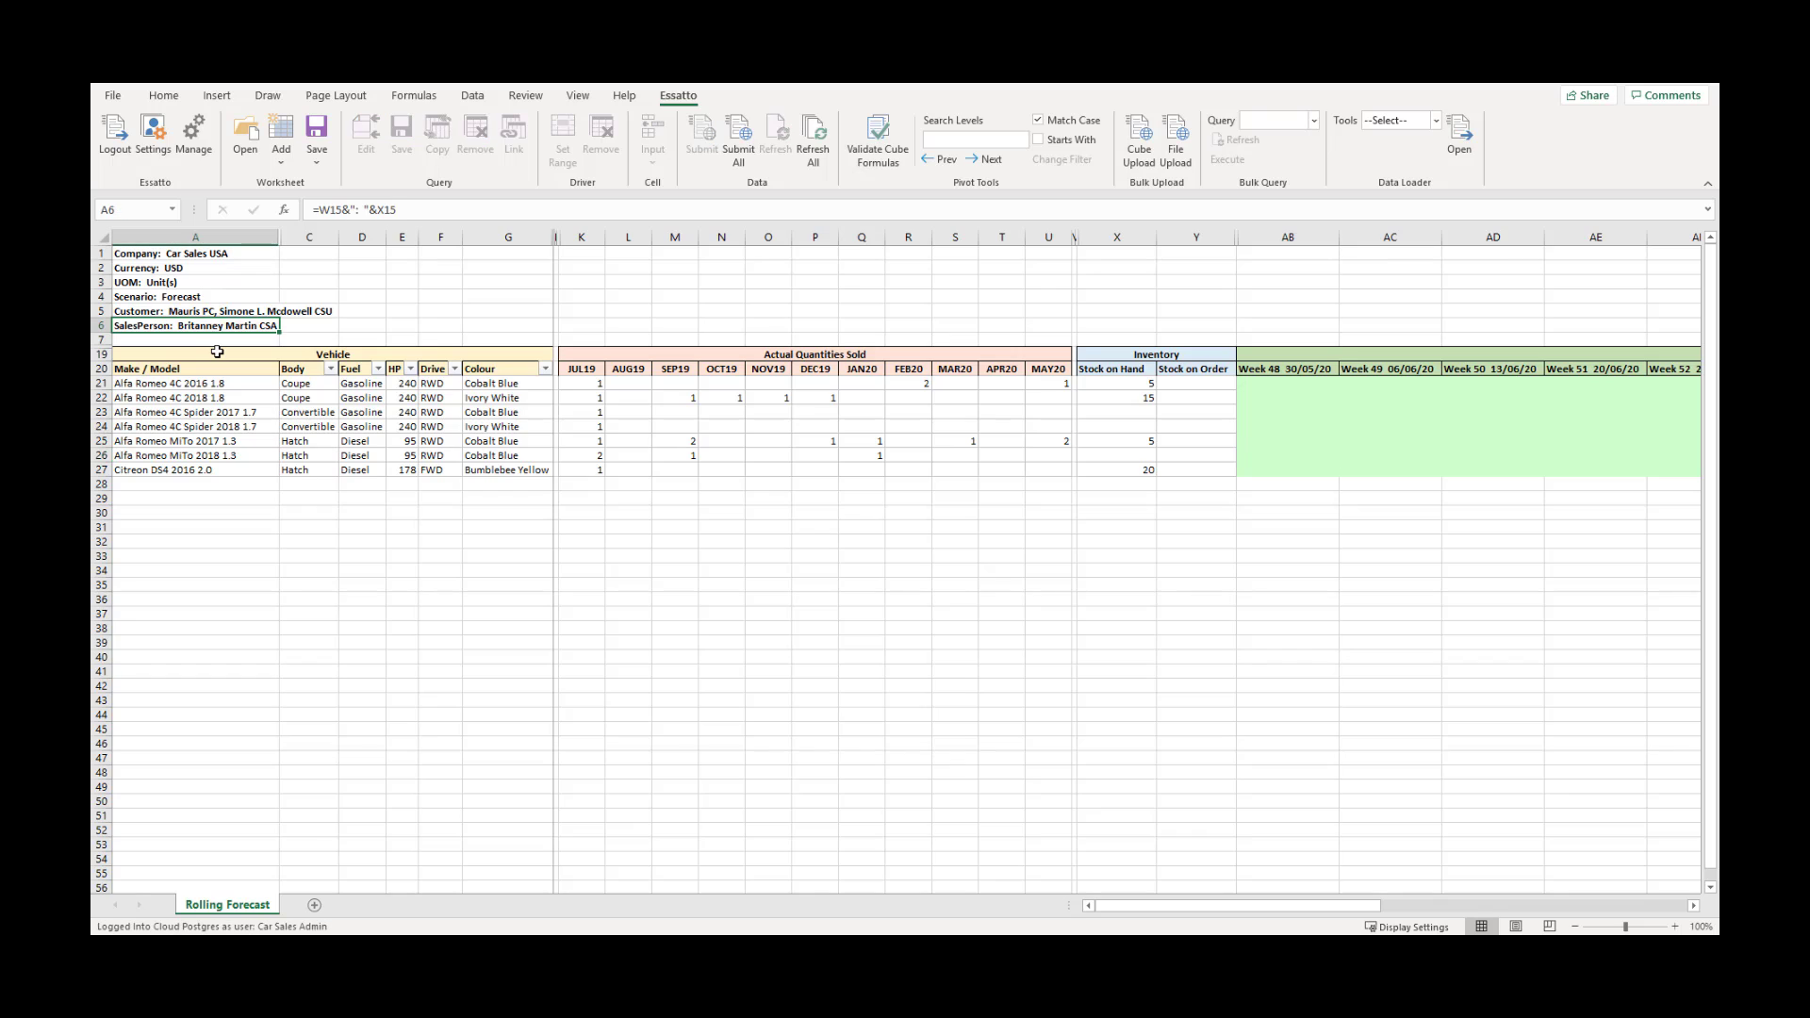
left_click(178, 311)
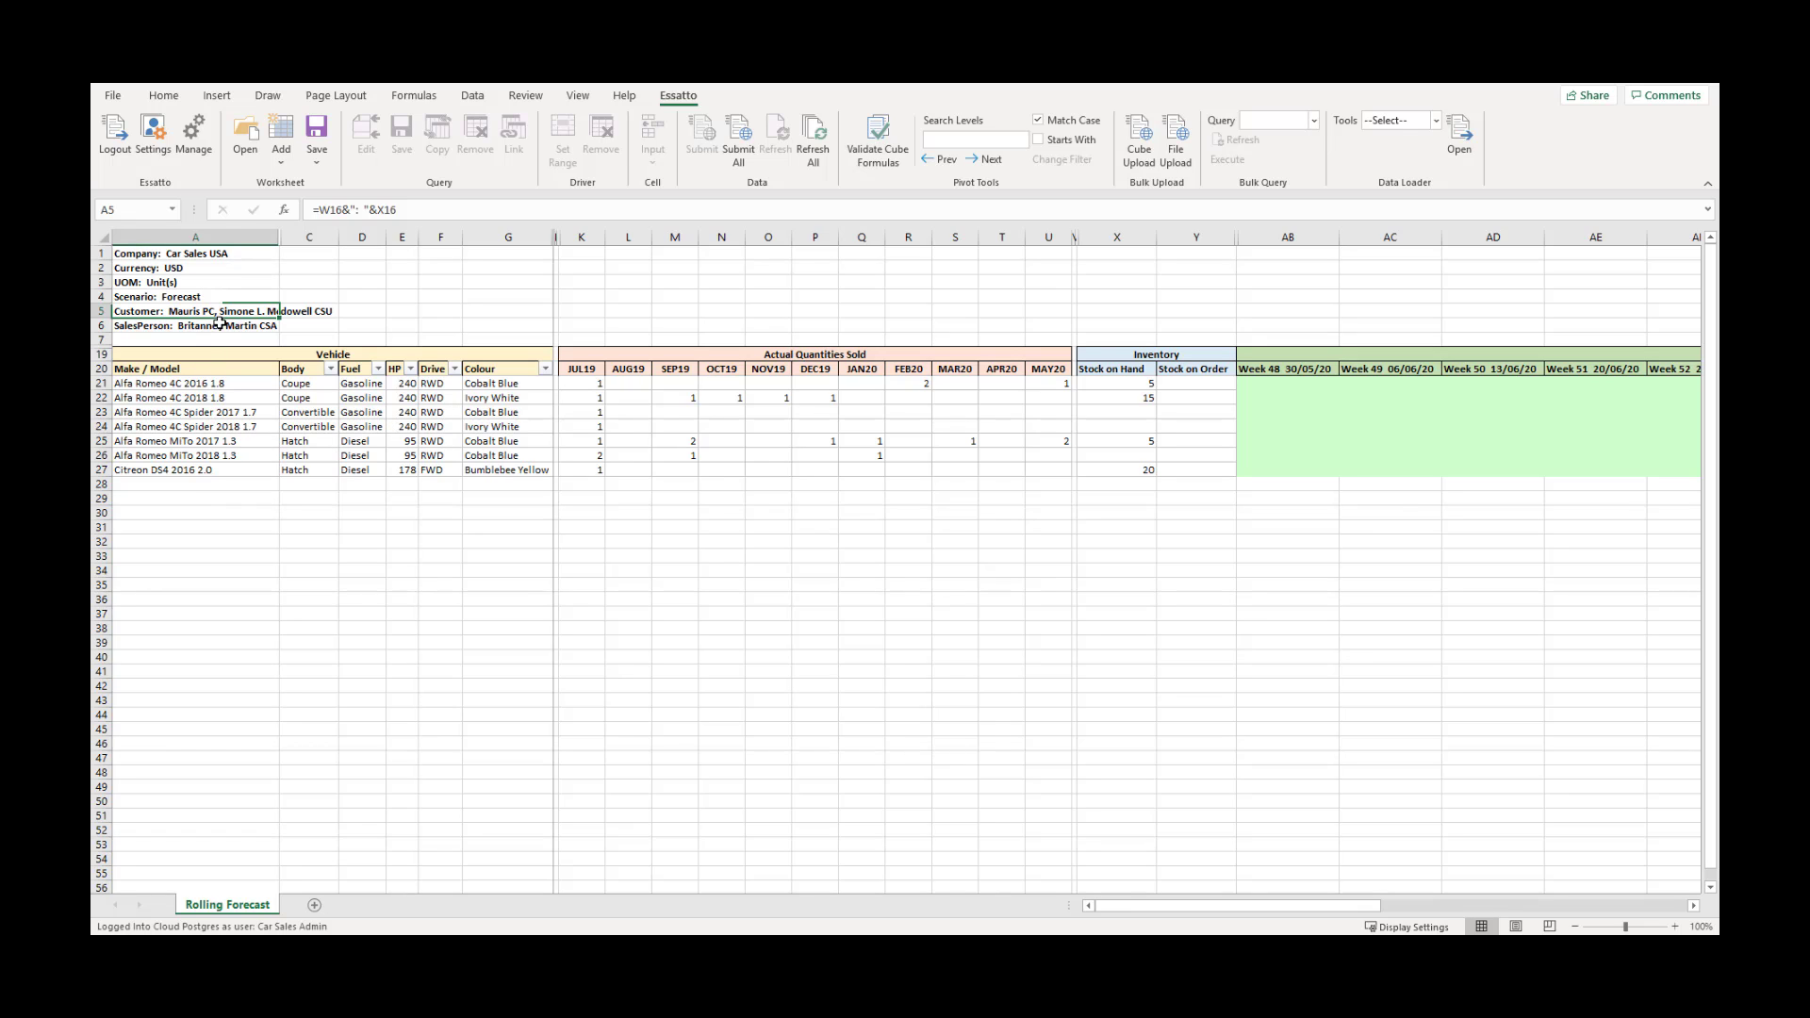
left_click(204, 254)
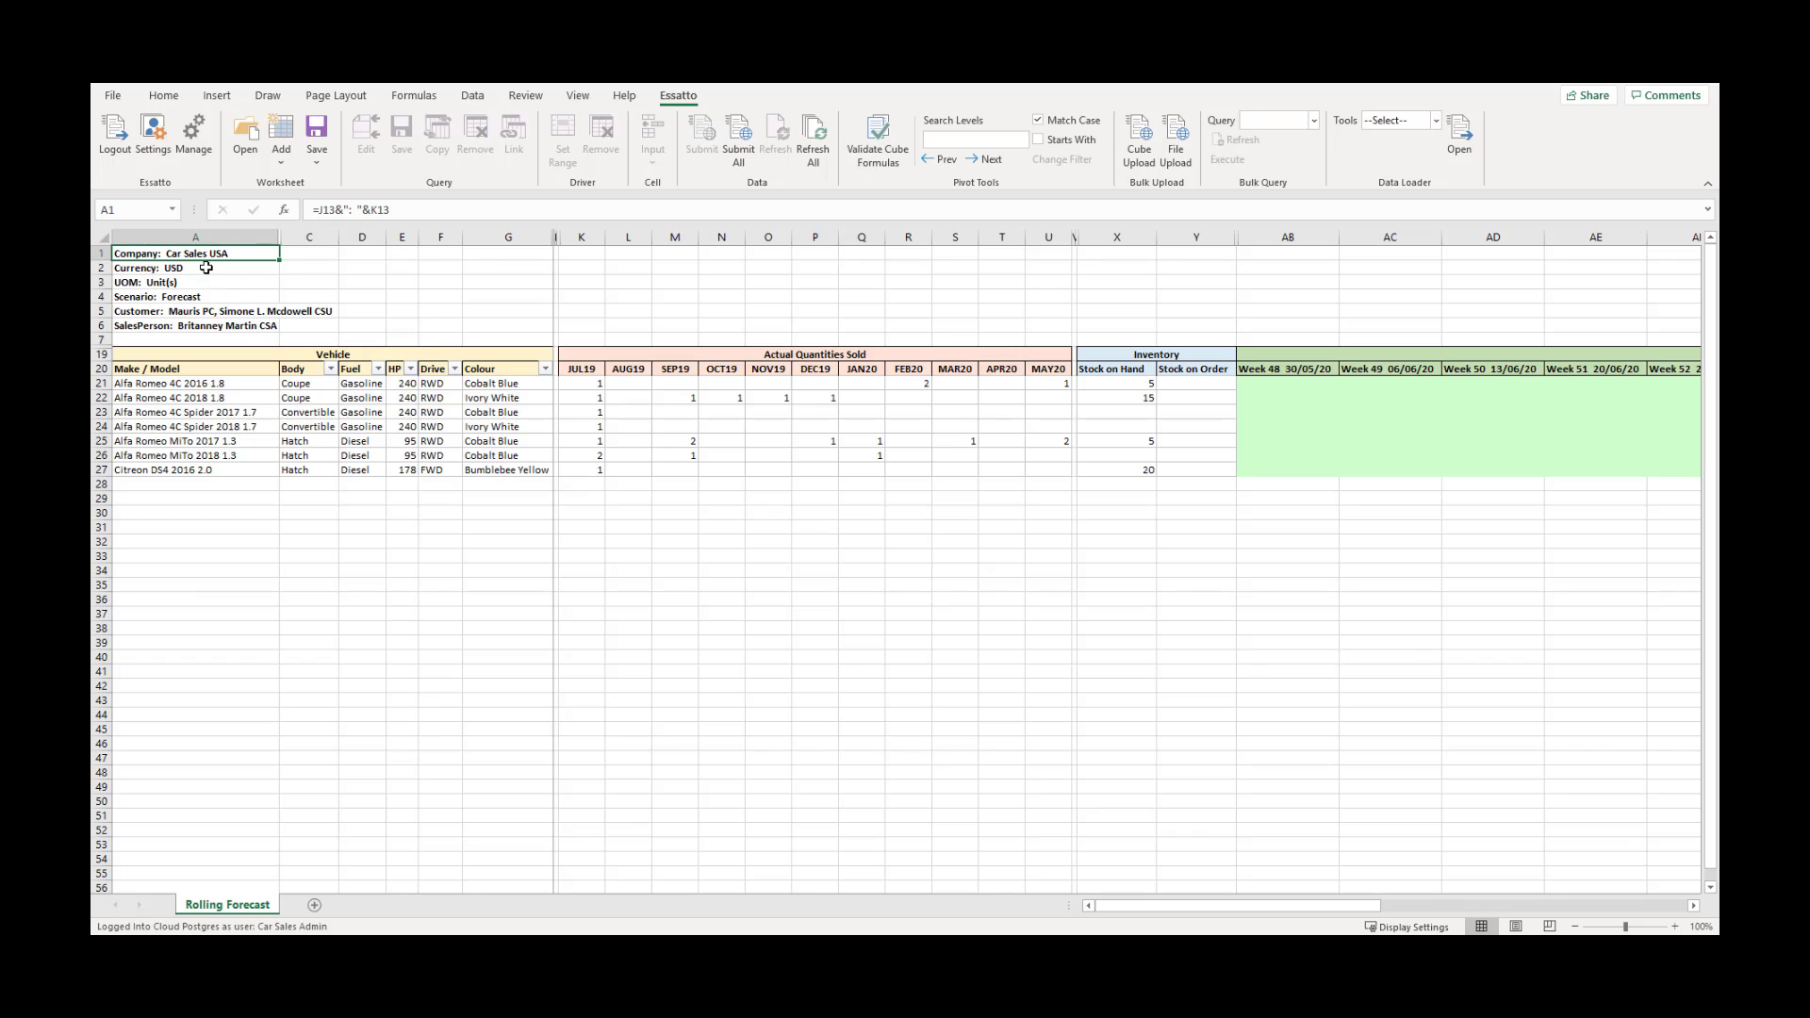
left_click(206, 271)
left_click_drag(222, 311, 222, 327)
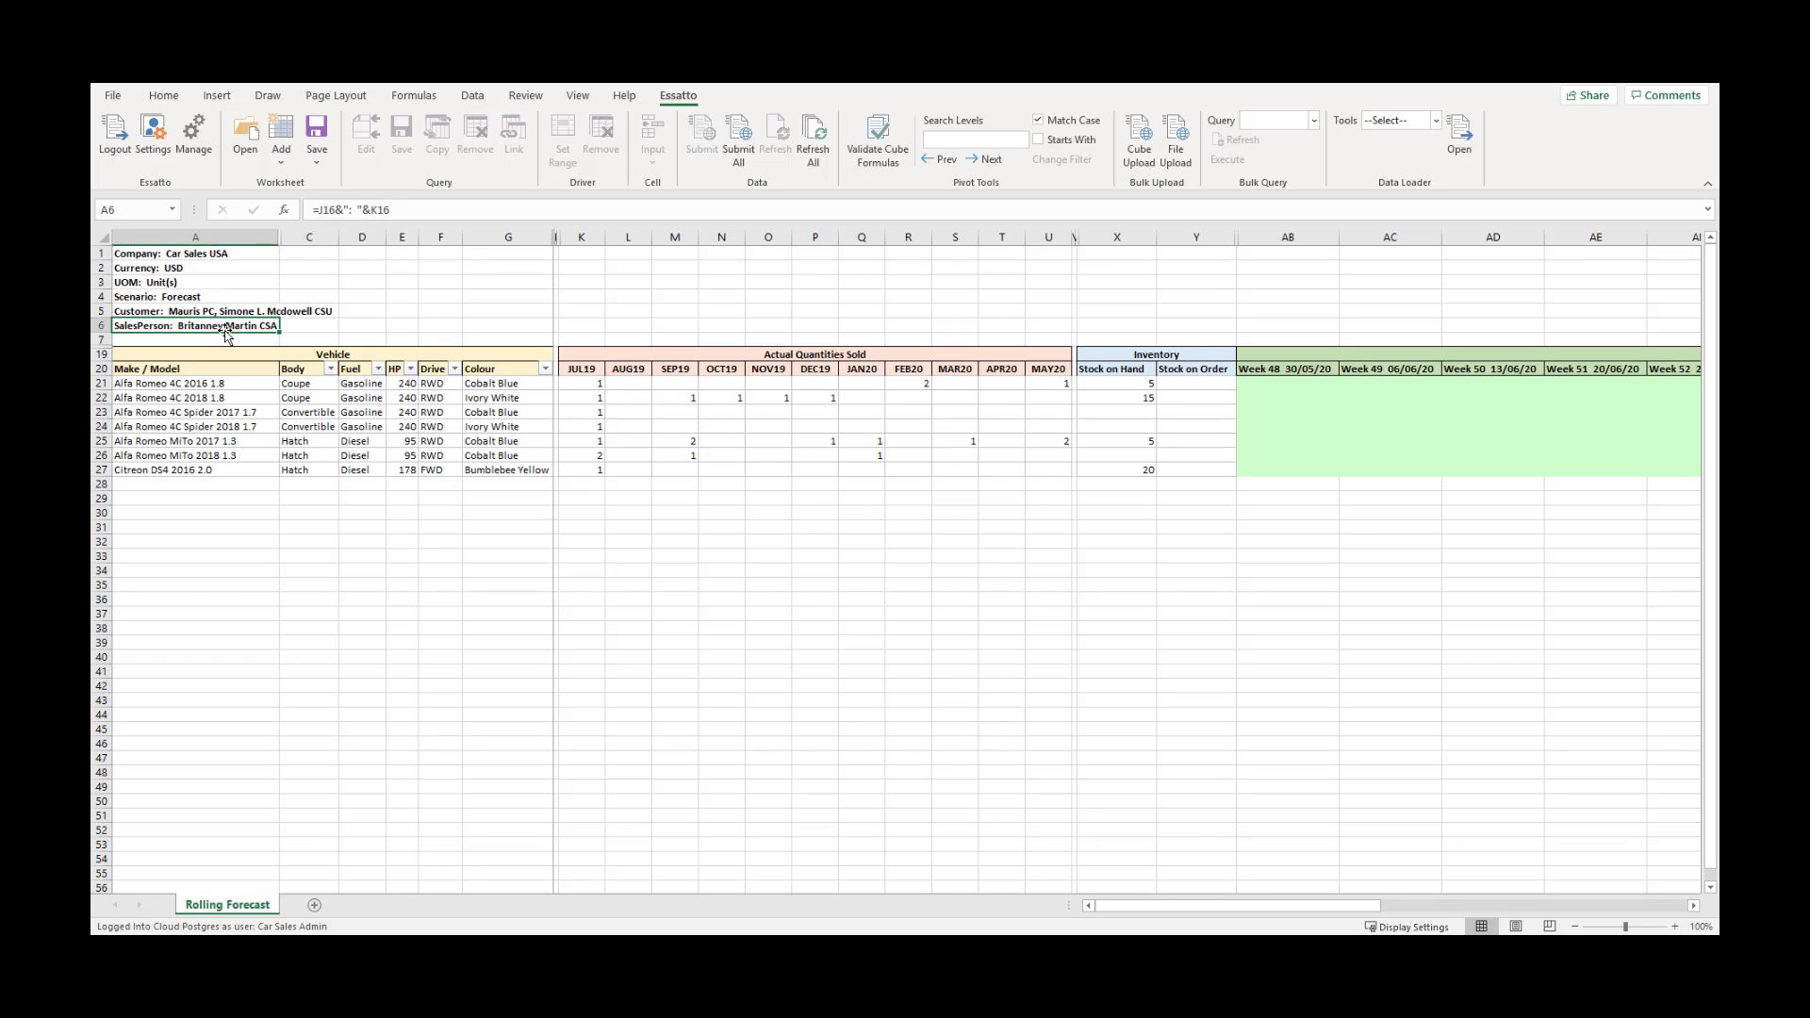
left_click(222, 311)
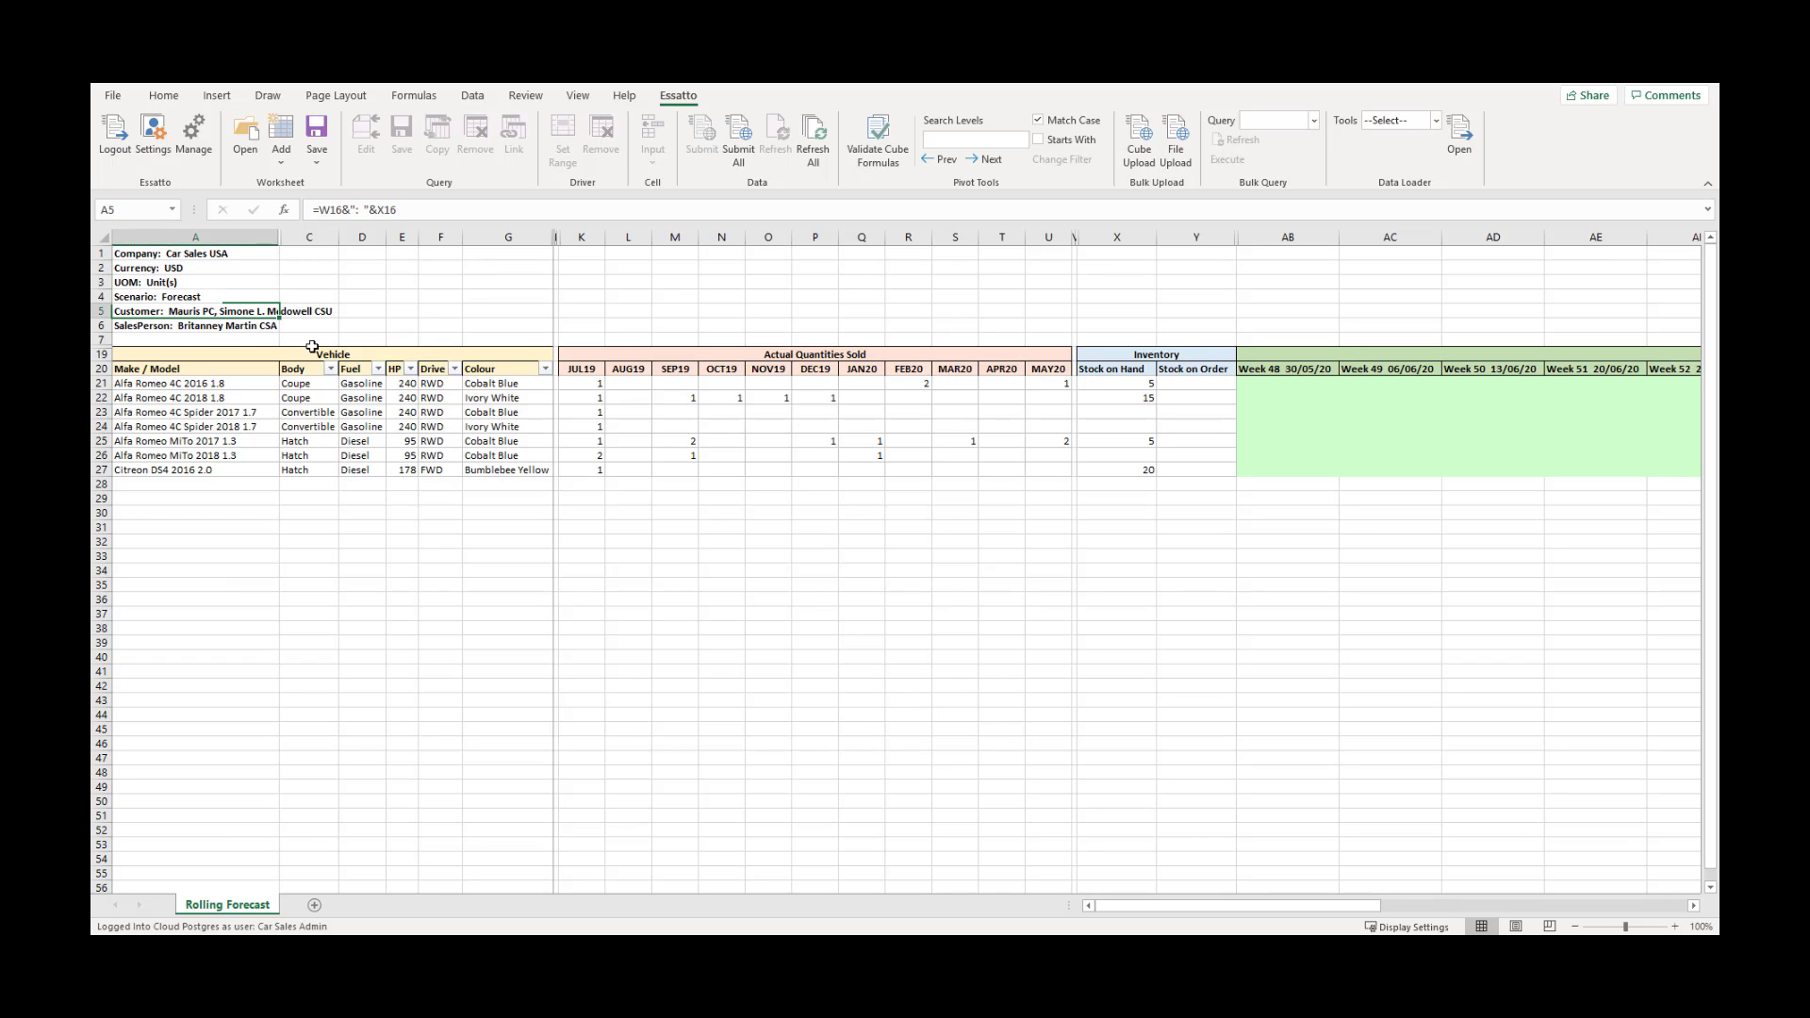
Examine the vehicle list's make/model, fuel and colour columns, including the filter options for Fuel
left_click(245, 415)
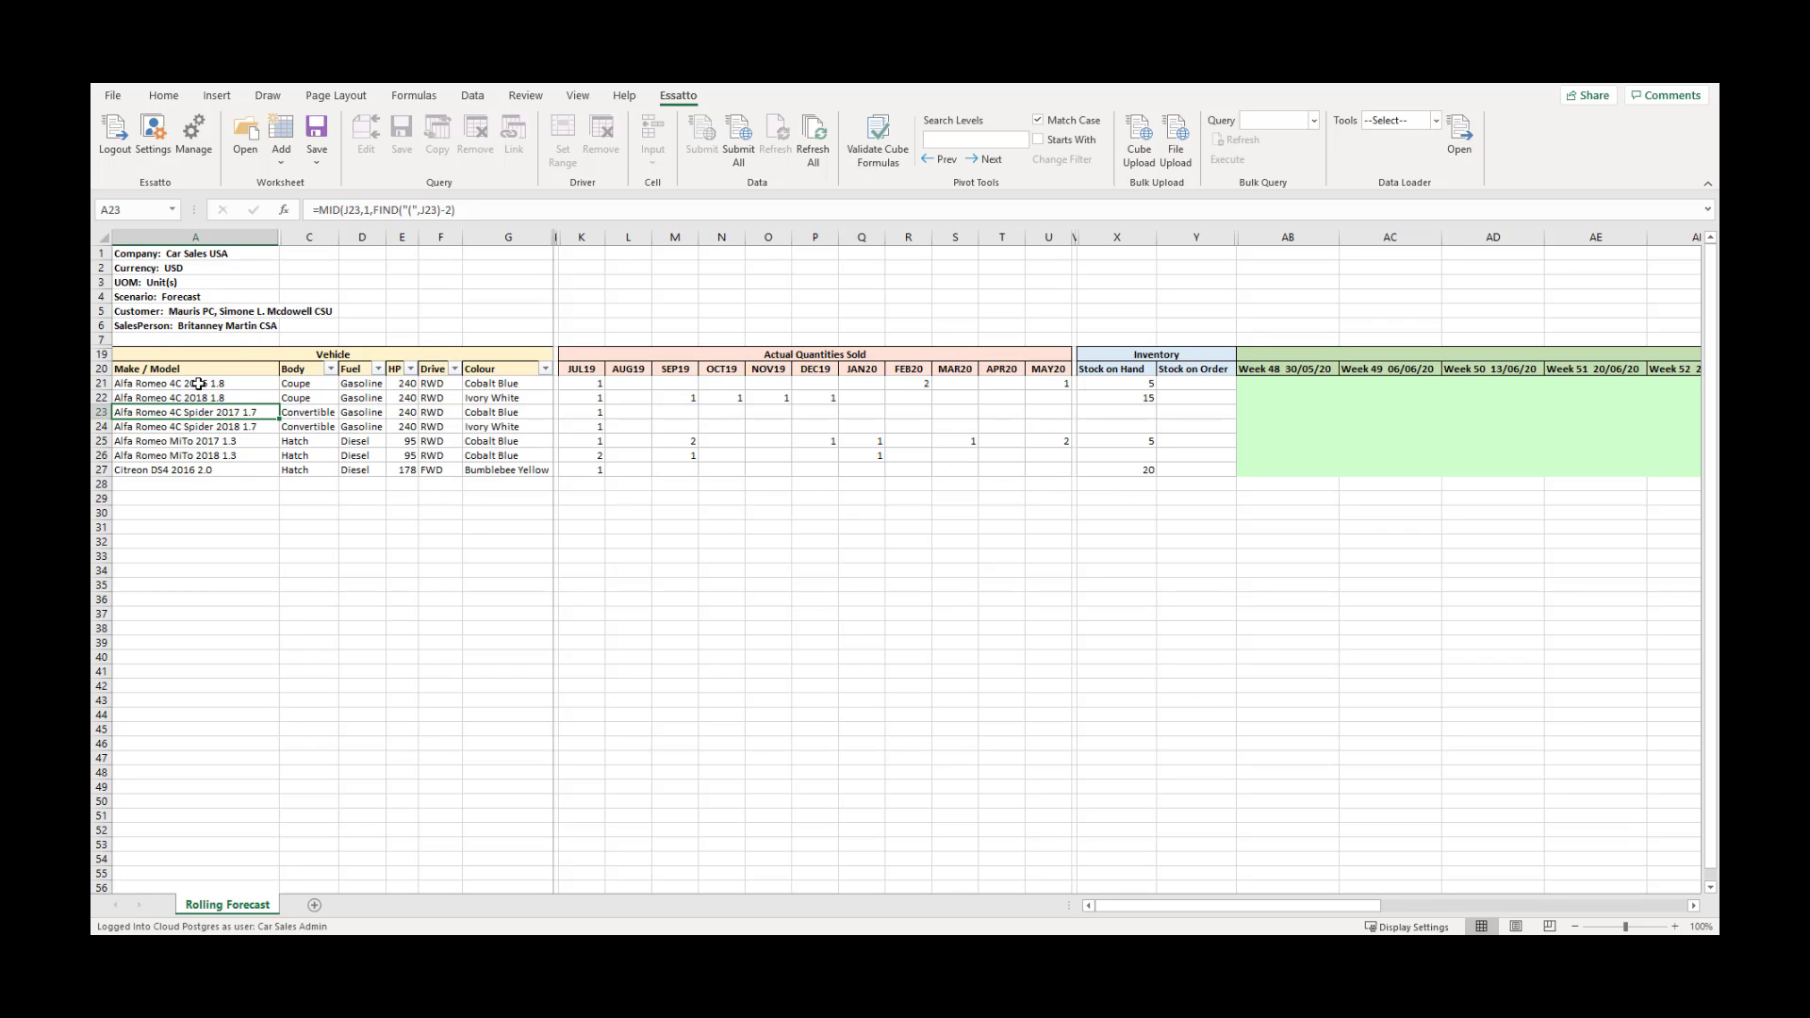
left_click_drag(199, 385, 209, 468)
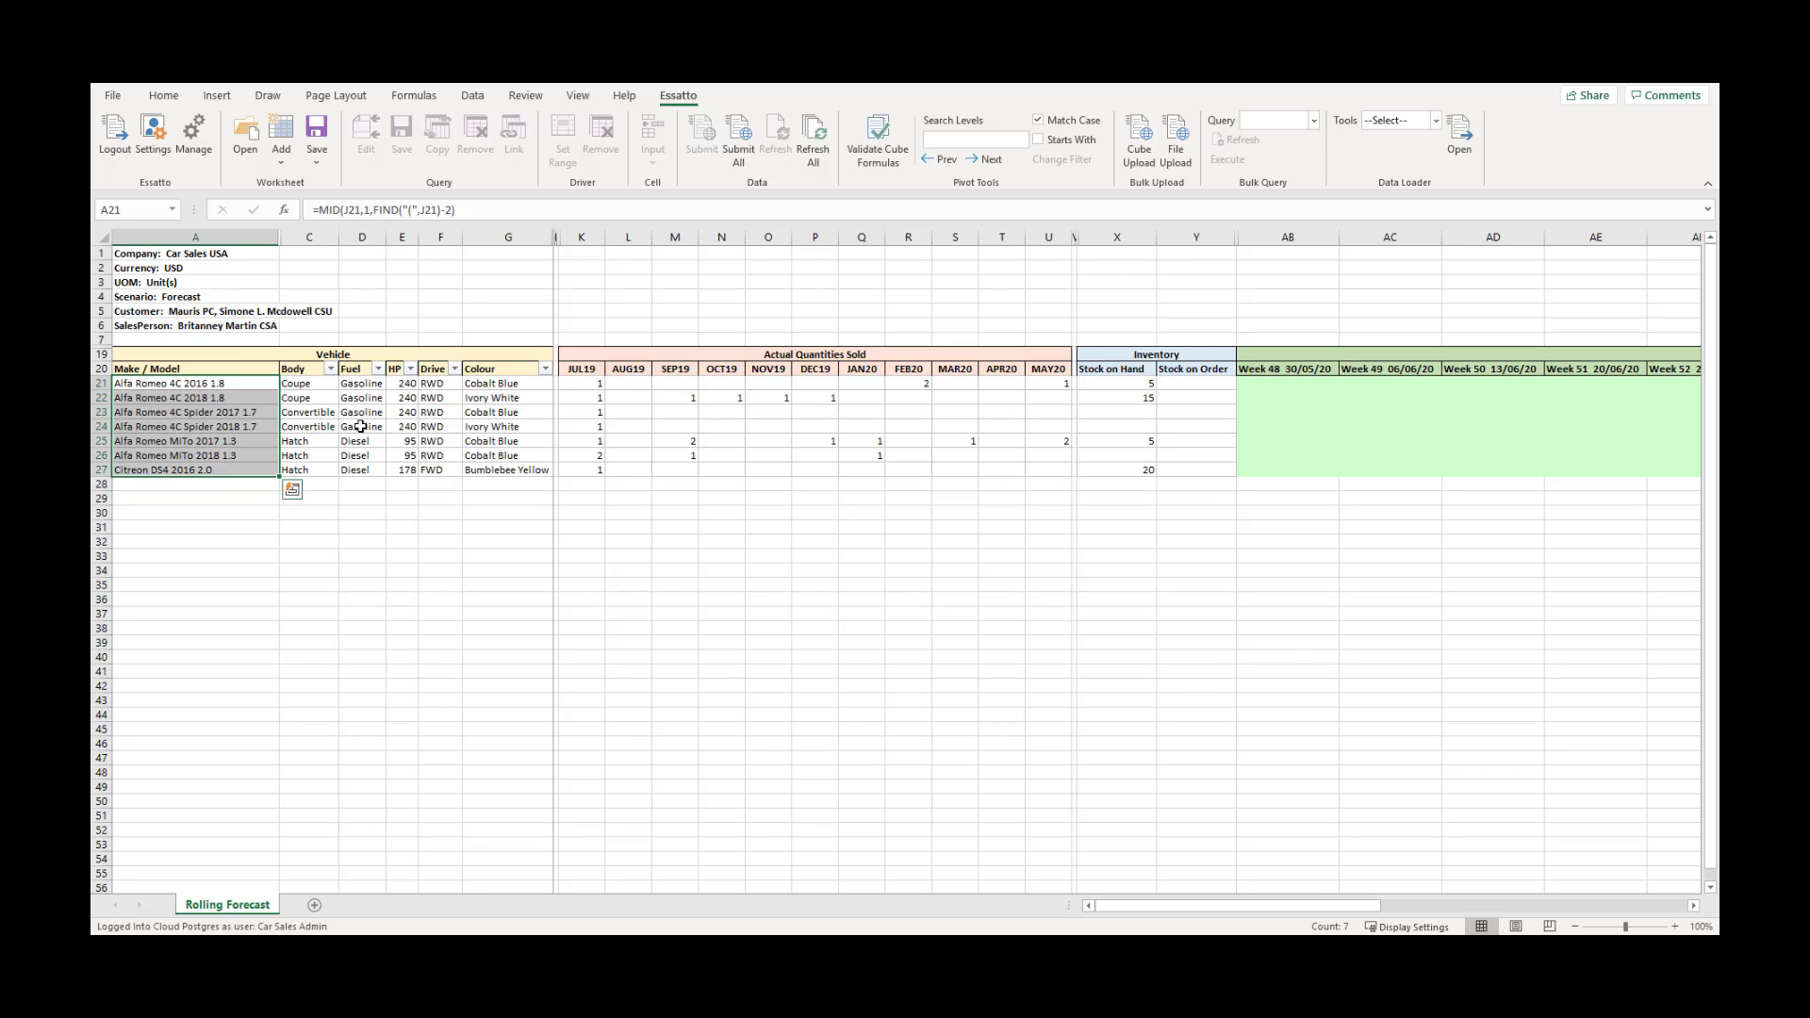
left_click(362, 398)
left_click(490, 398)
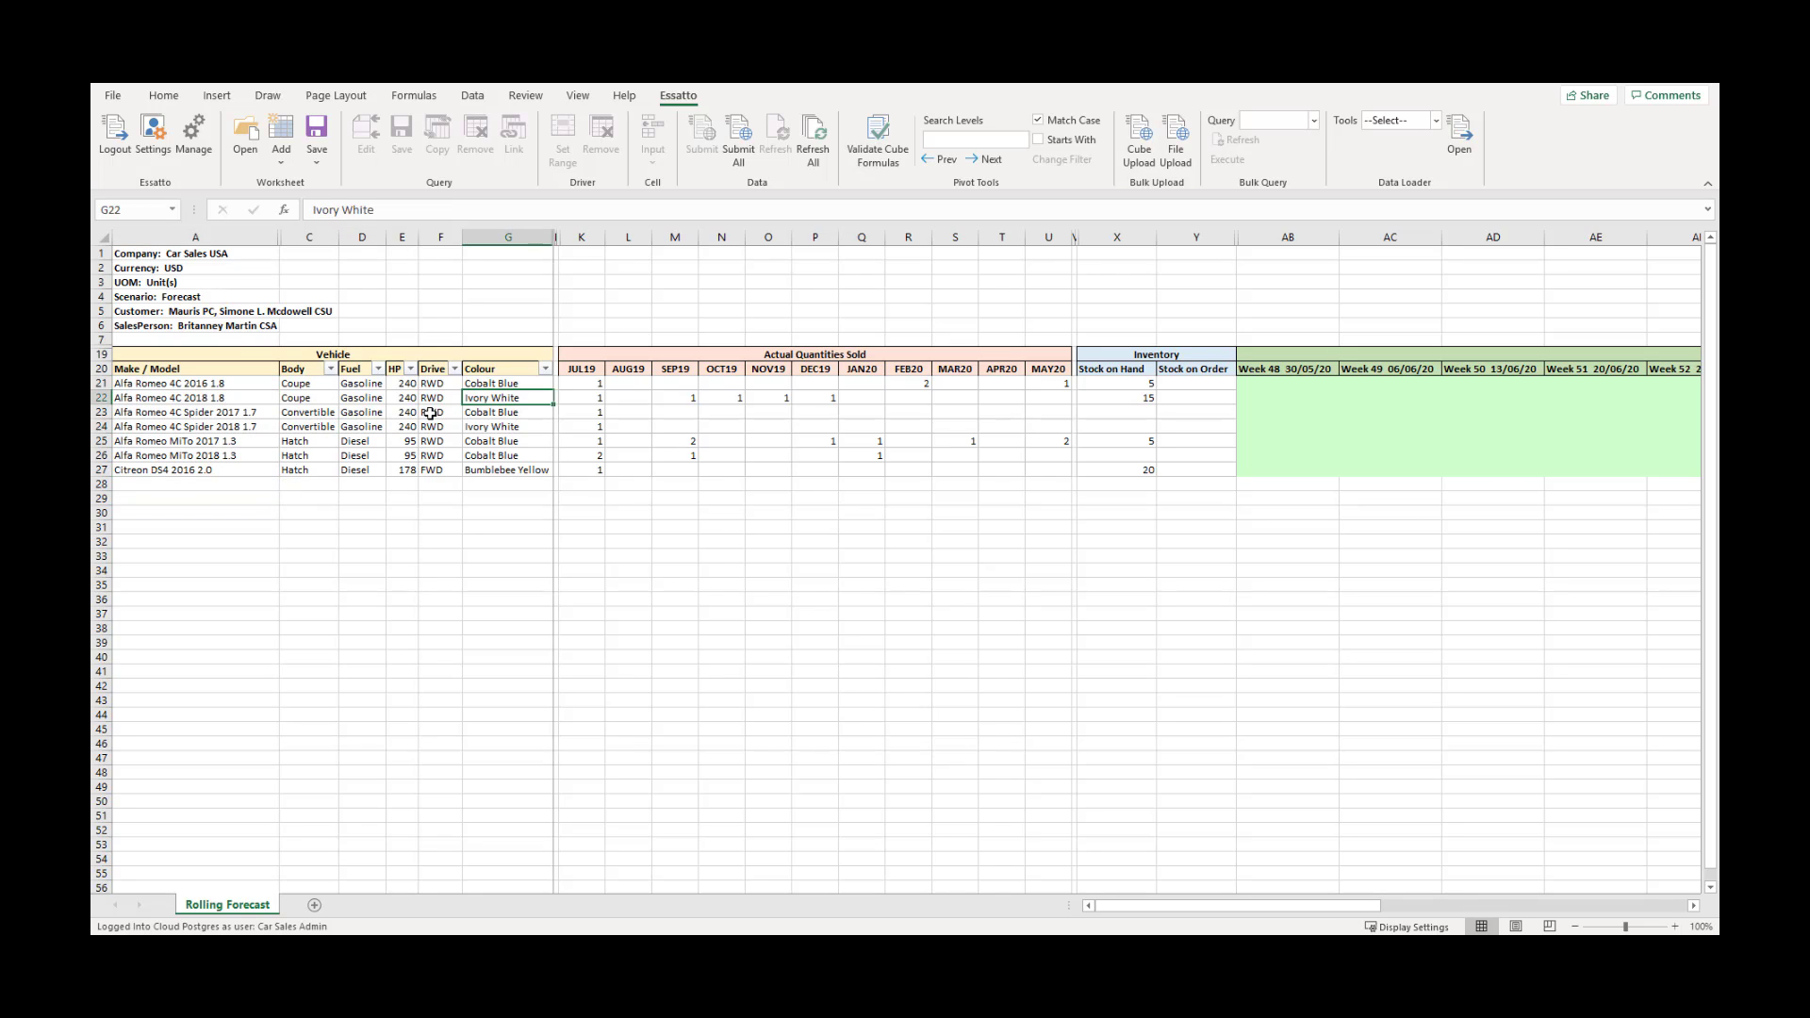
left_click(378, 370)
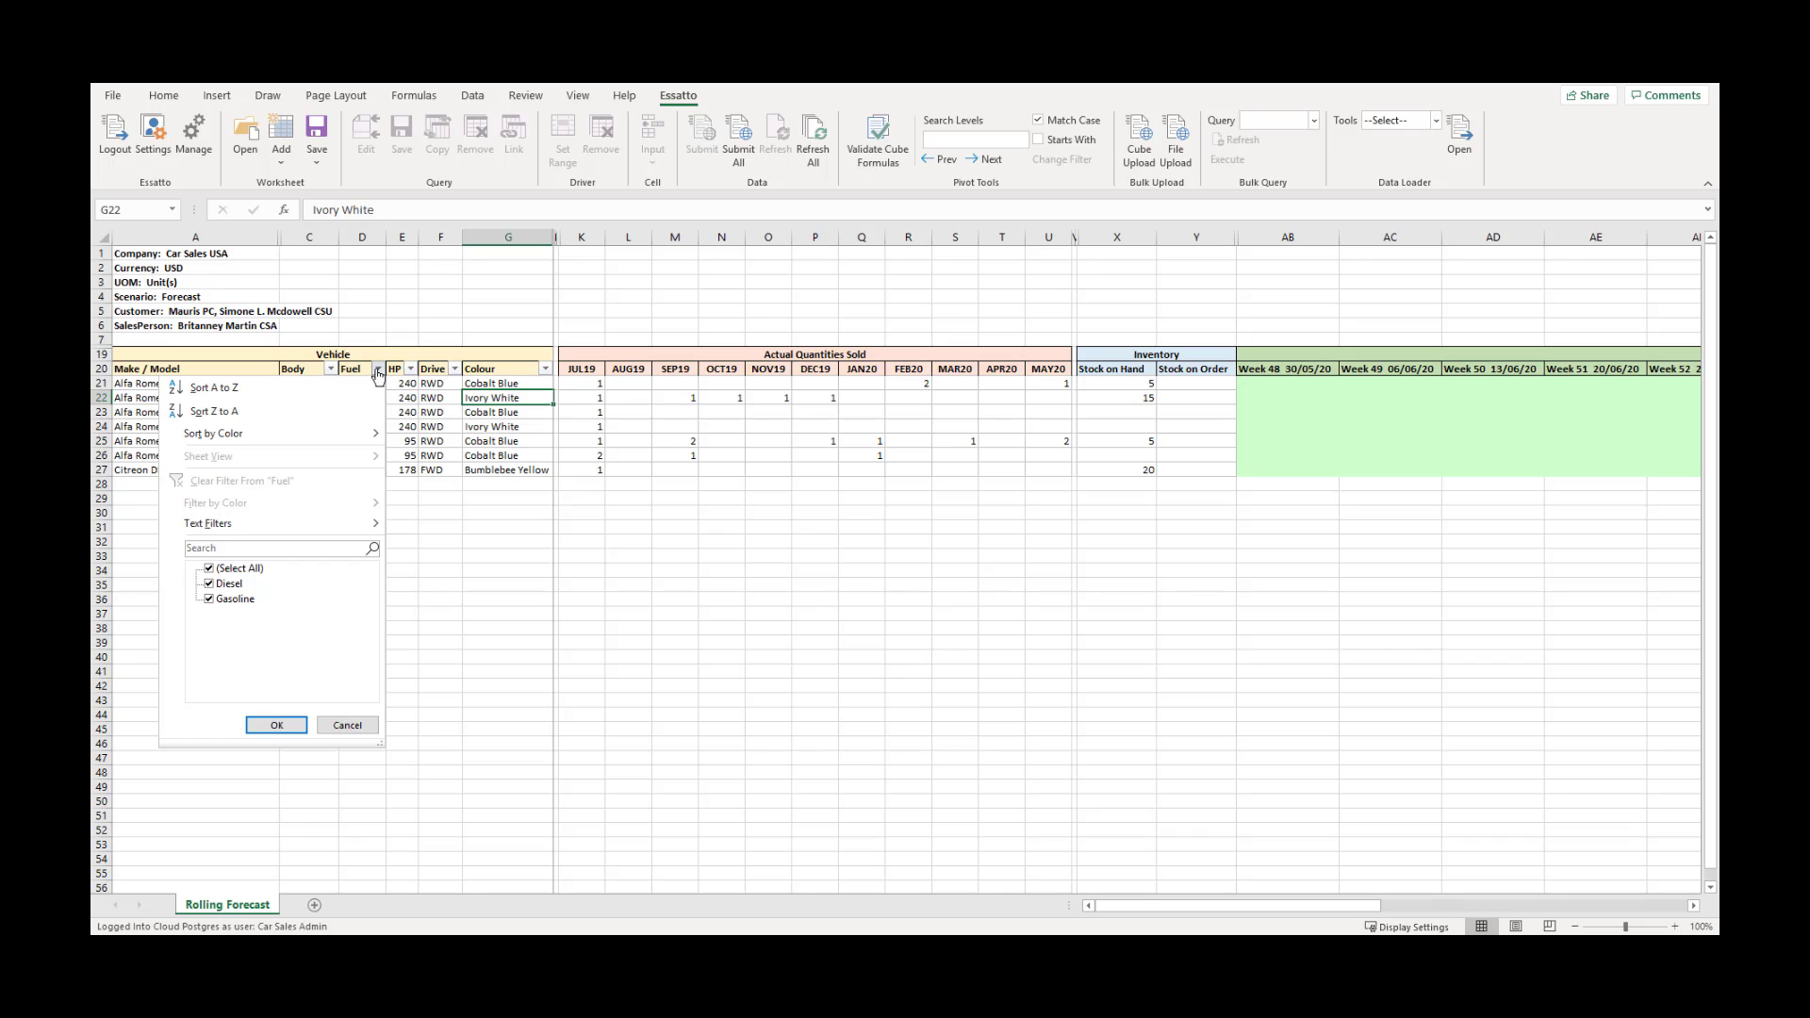
left_click(377, 372)
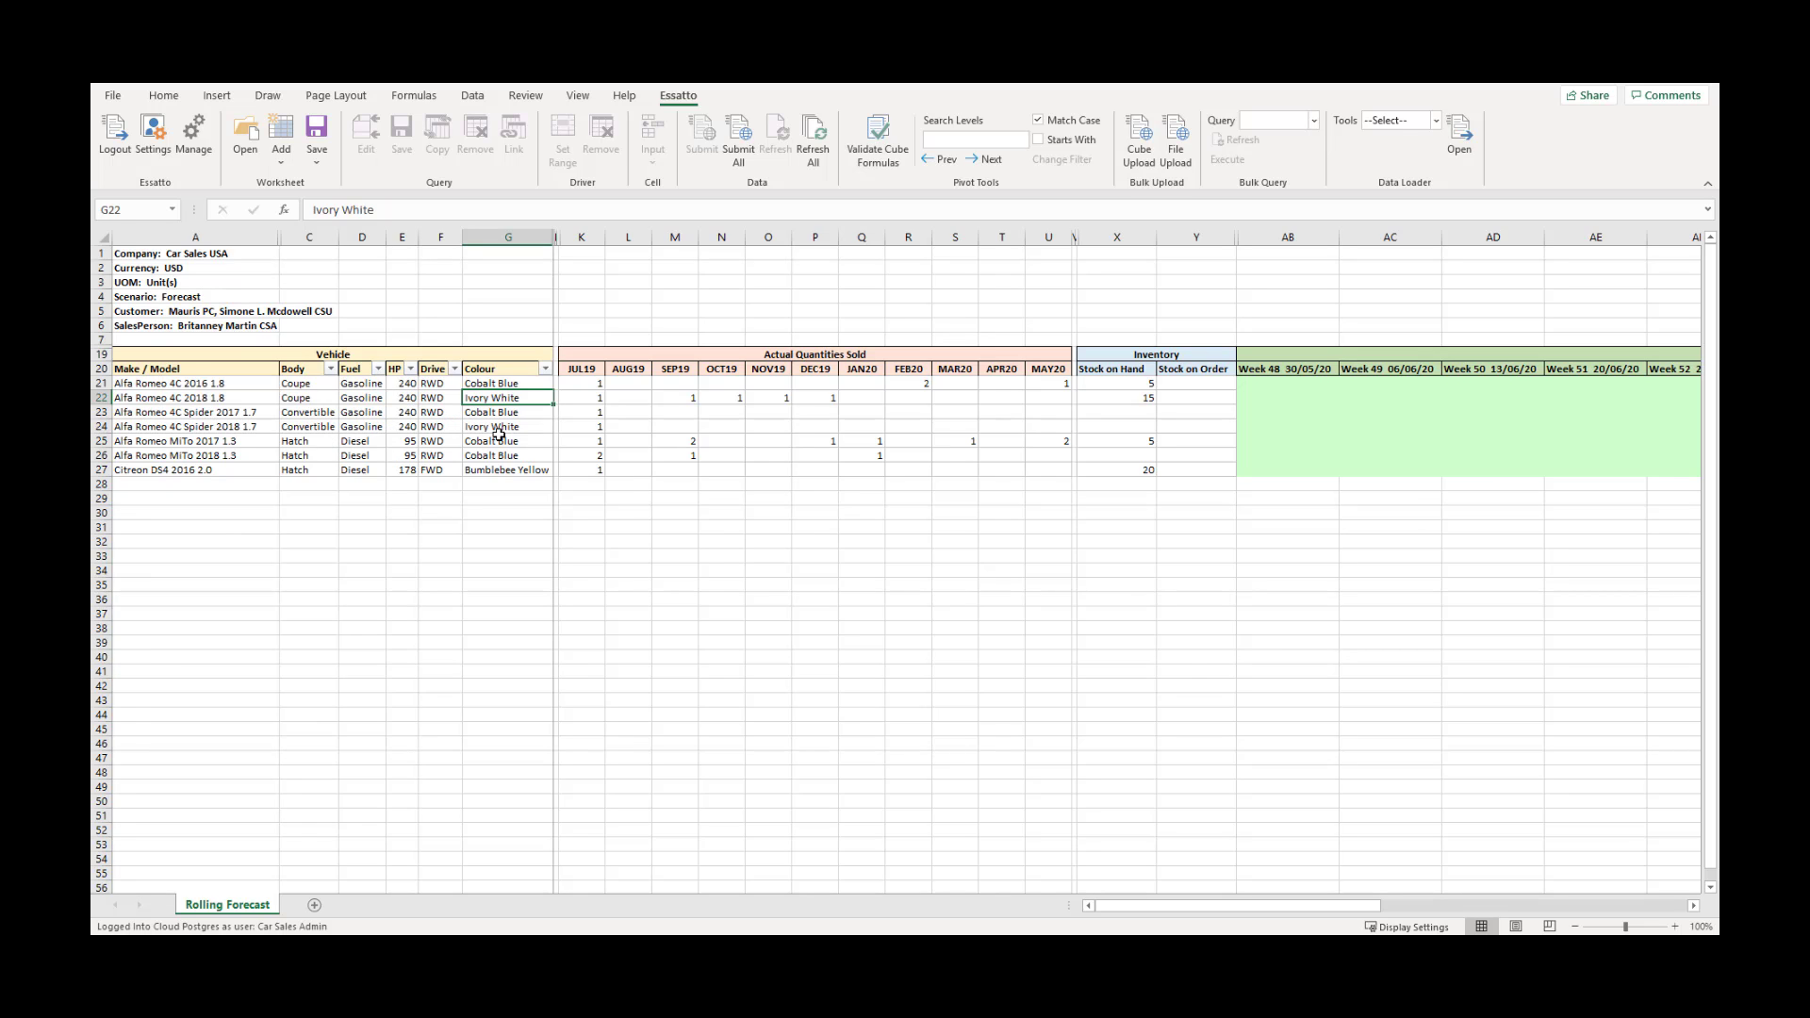
Examine the monthly actual quantities sold from JUL19 to MAY20 and the Stock on Hand column
left_click(809, 426)
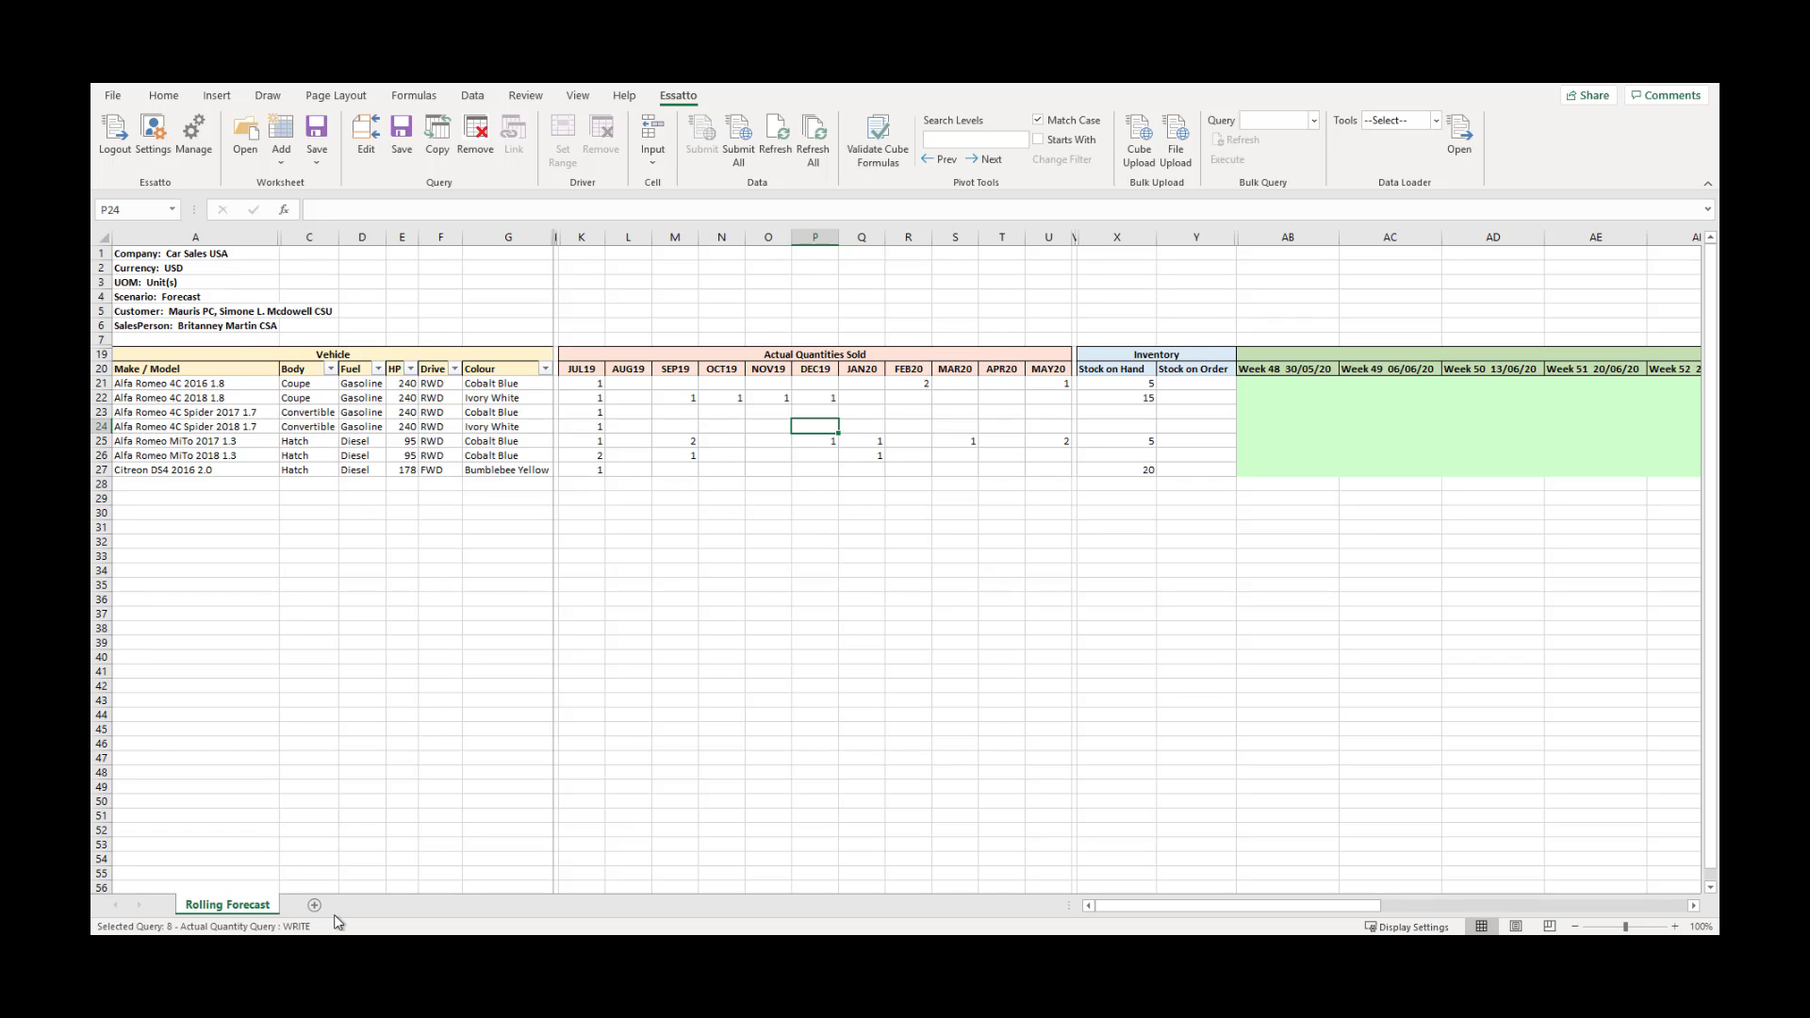
left_click(727, 502)
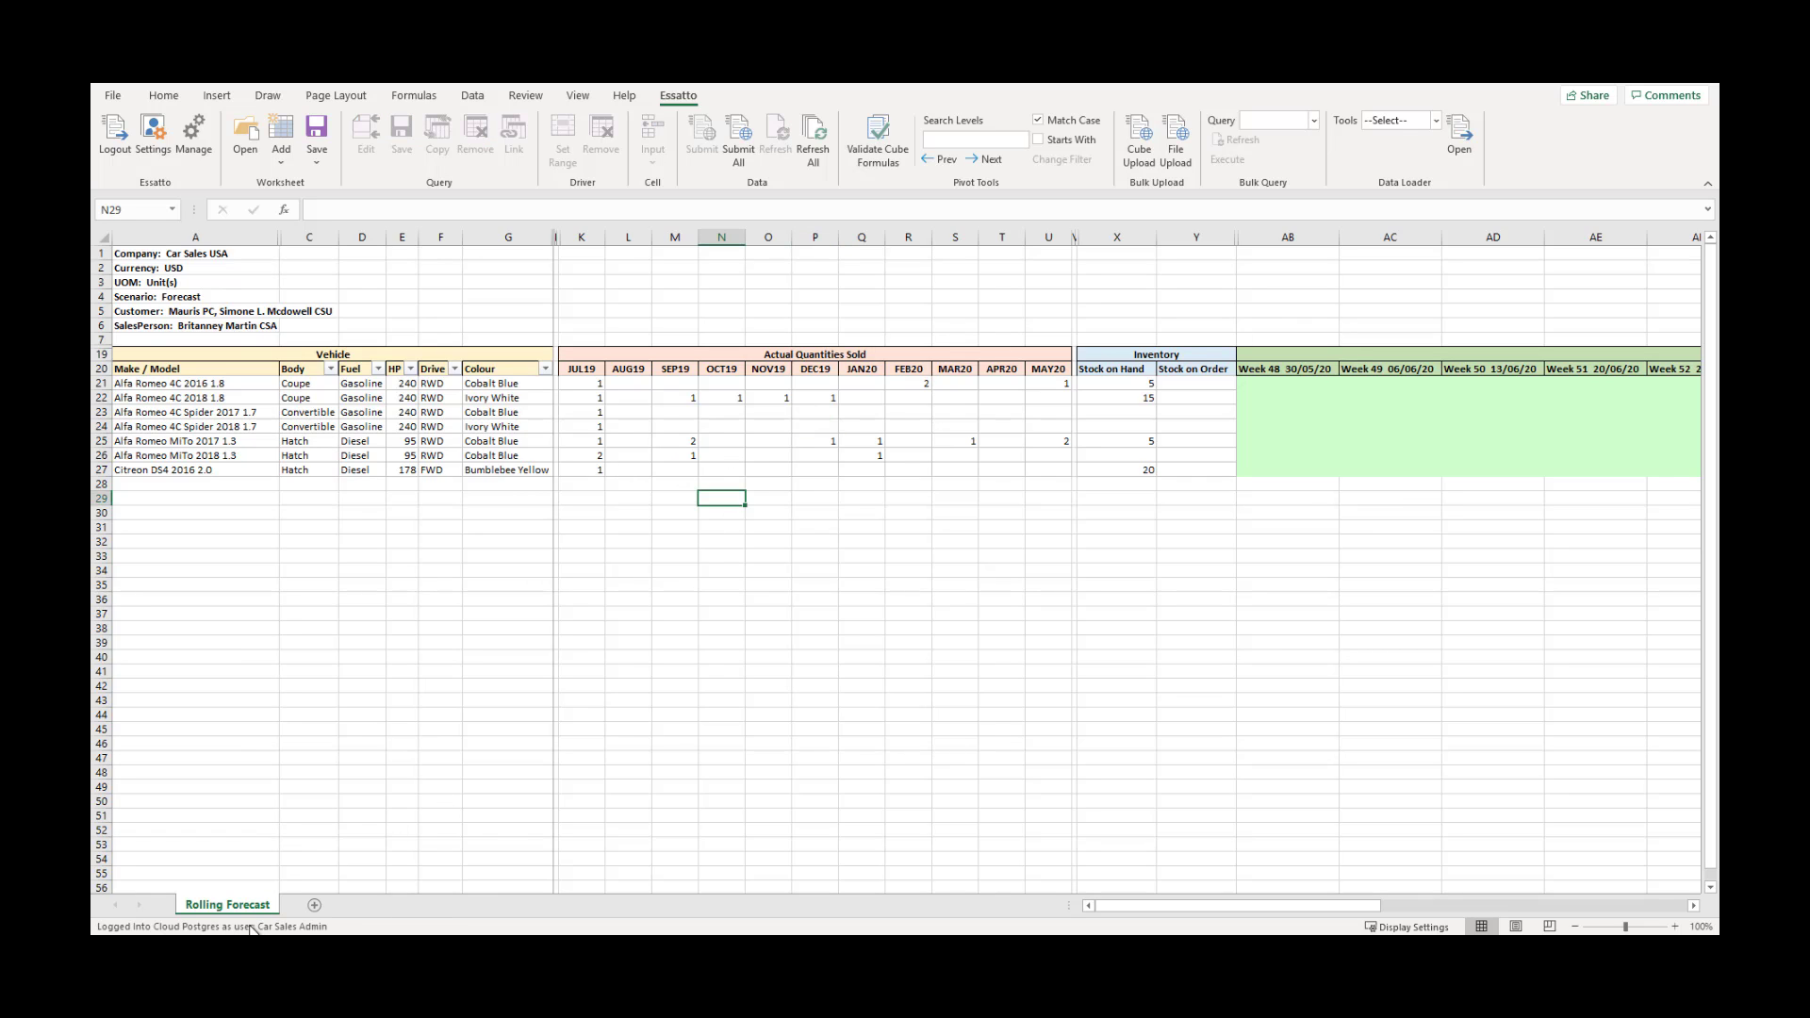
left_click(814, 528)
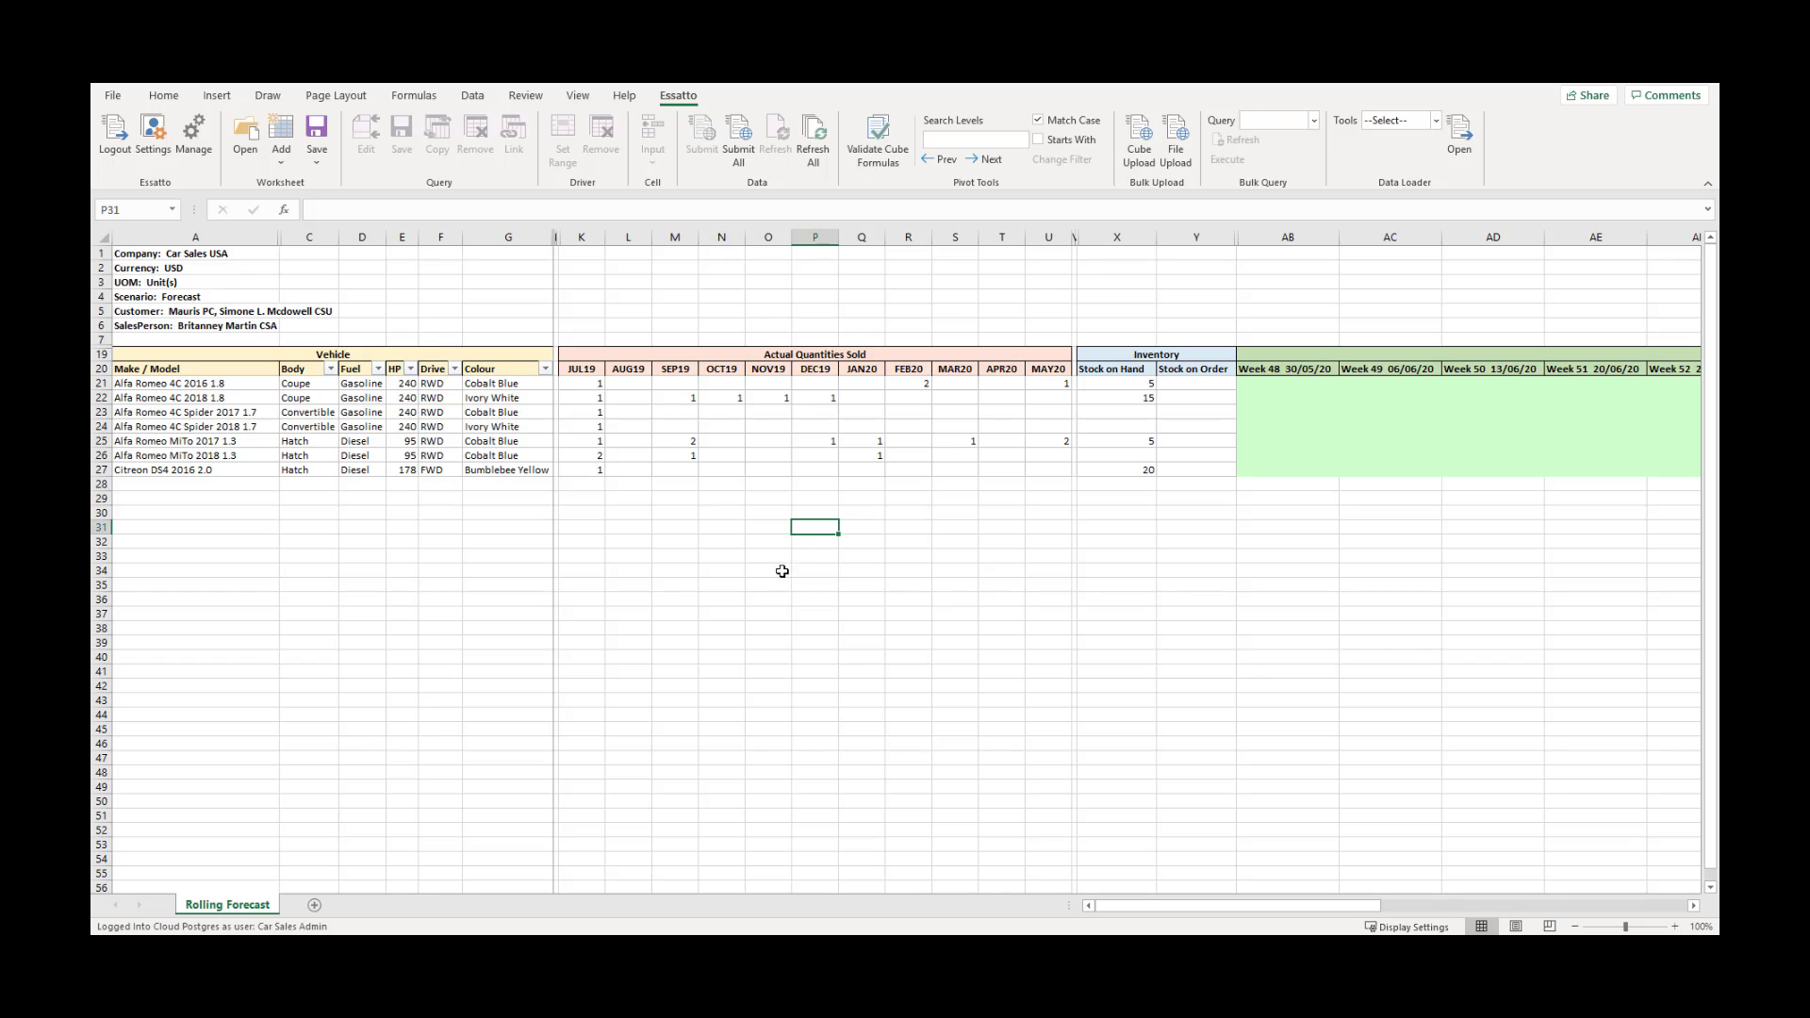
left_click(703, 406)
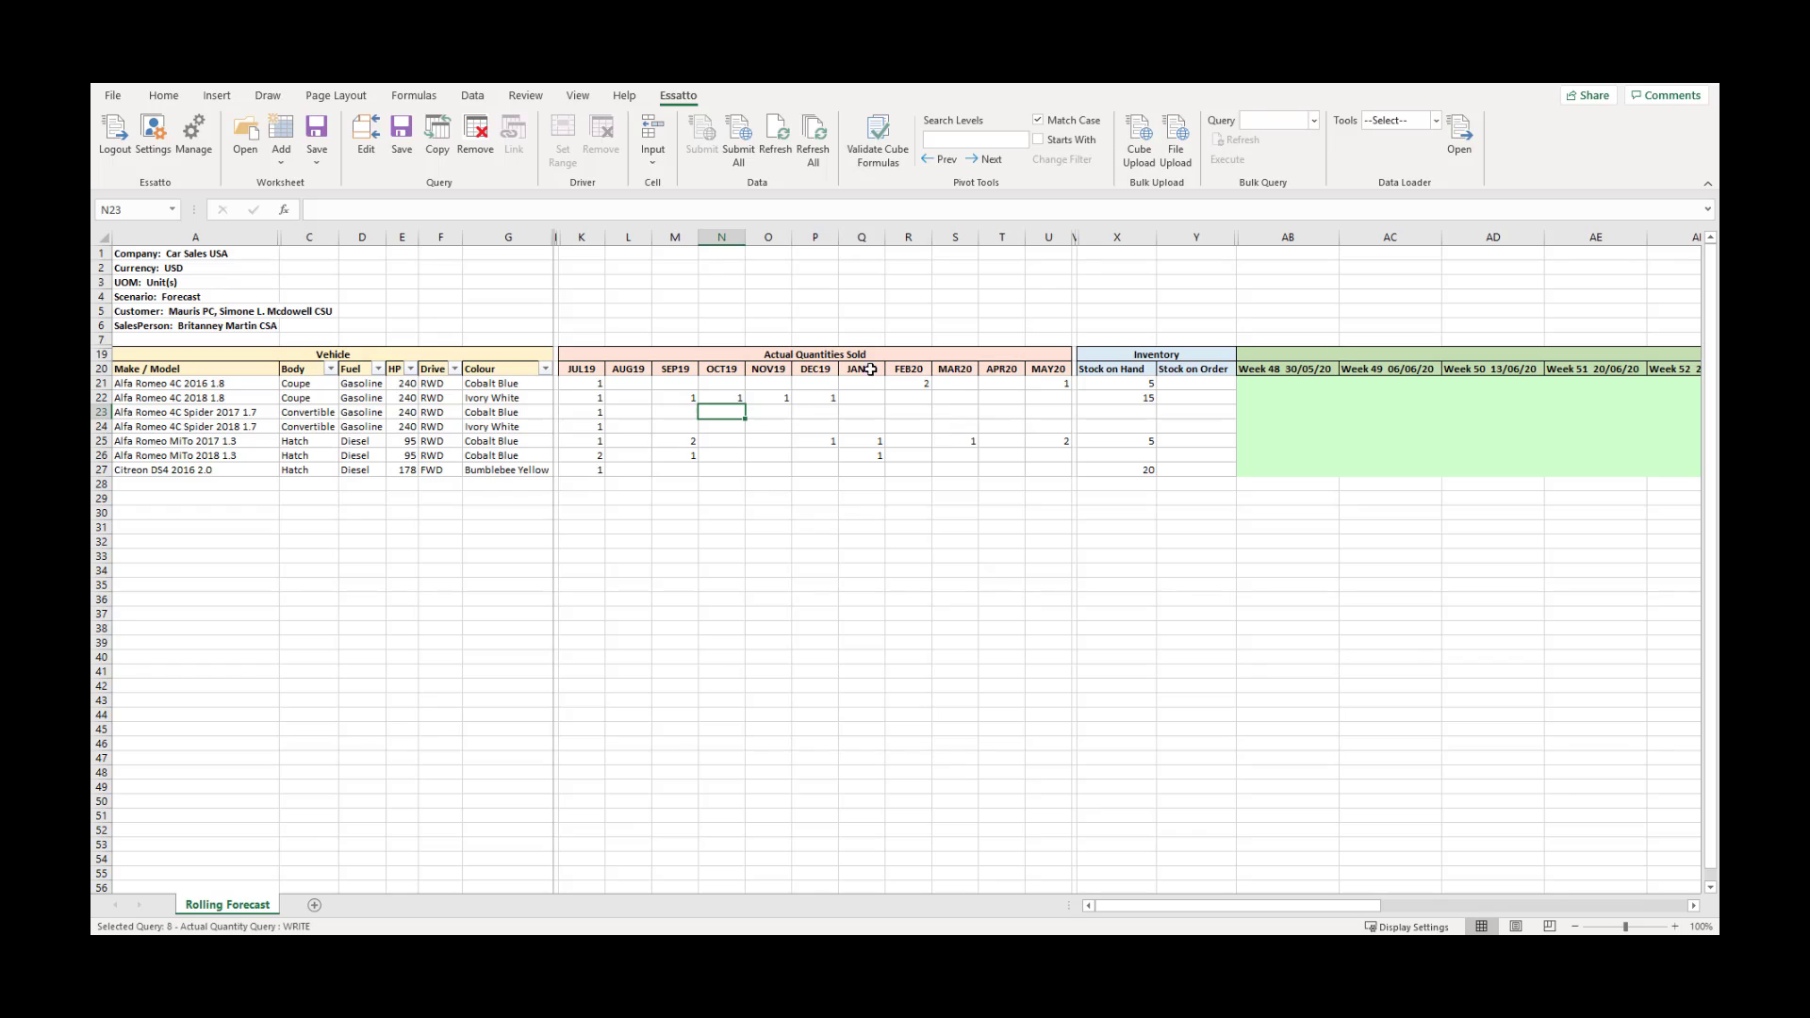
left_click(942, 443)
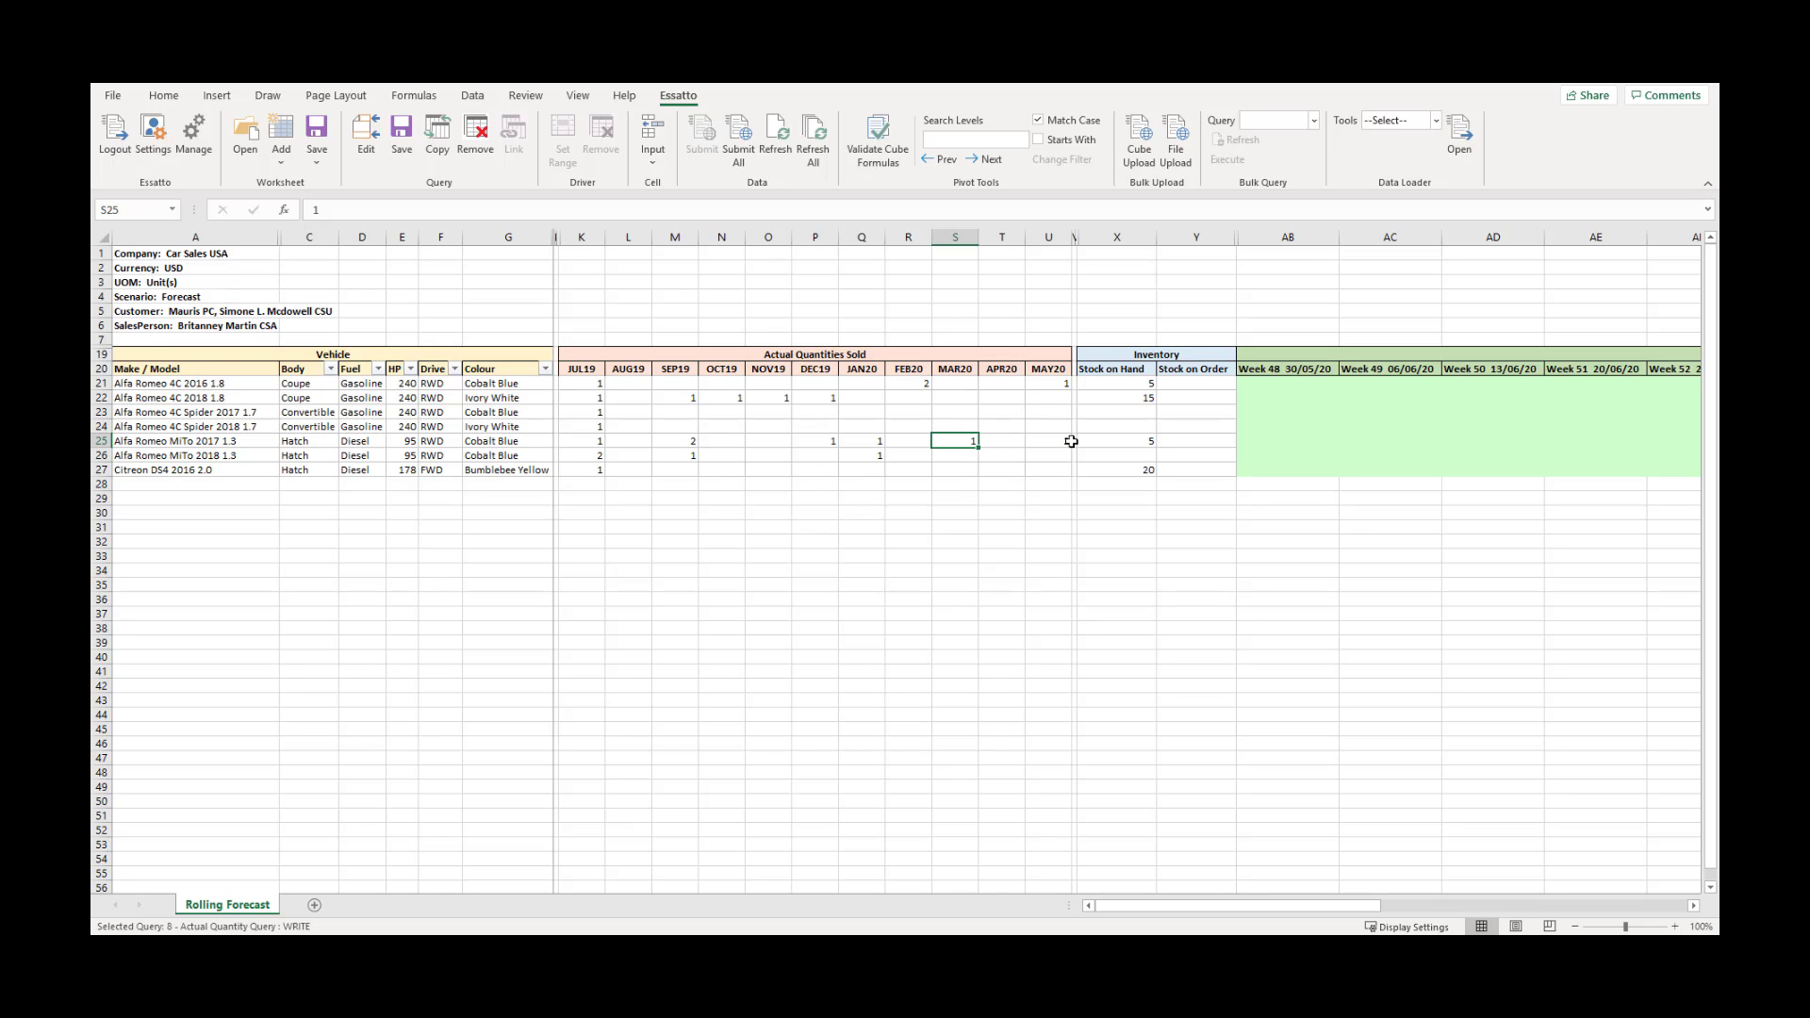
left_click(1152, 415)
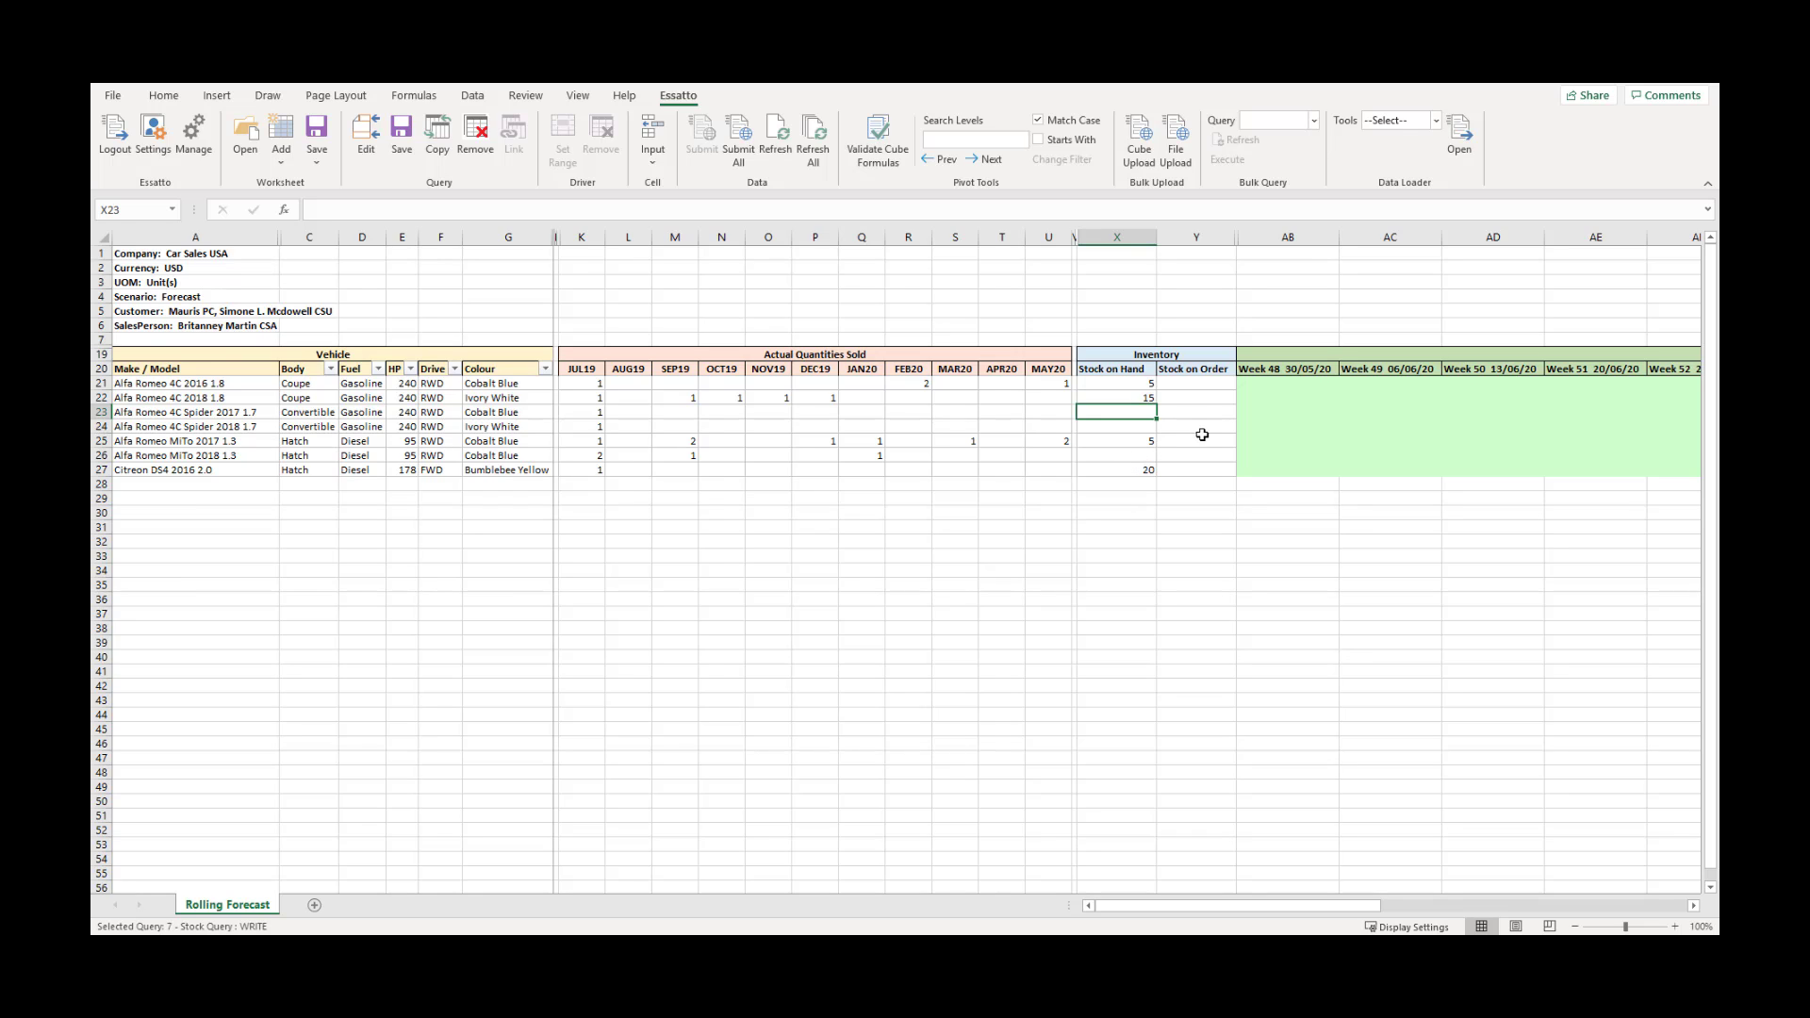
Examine the green forecast quantity input area for all vehicles from Week 48 to Week 52
left_click(1311, 429)
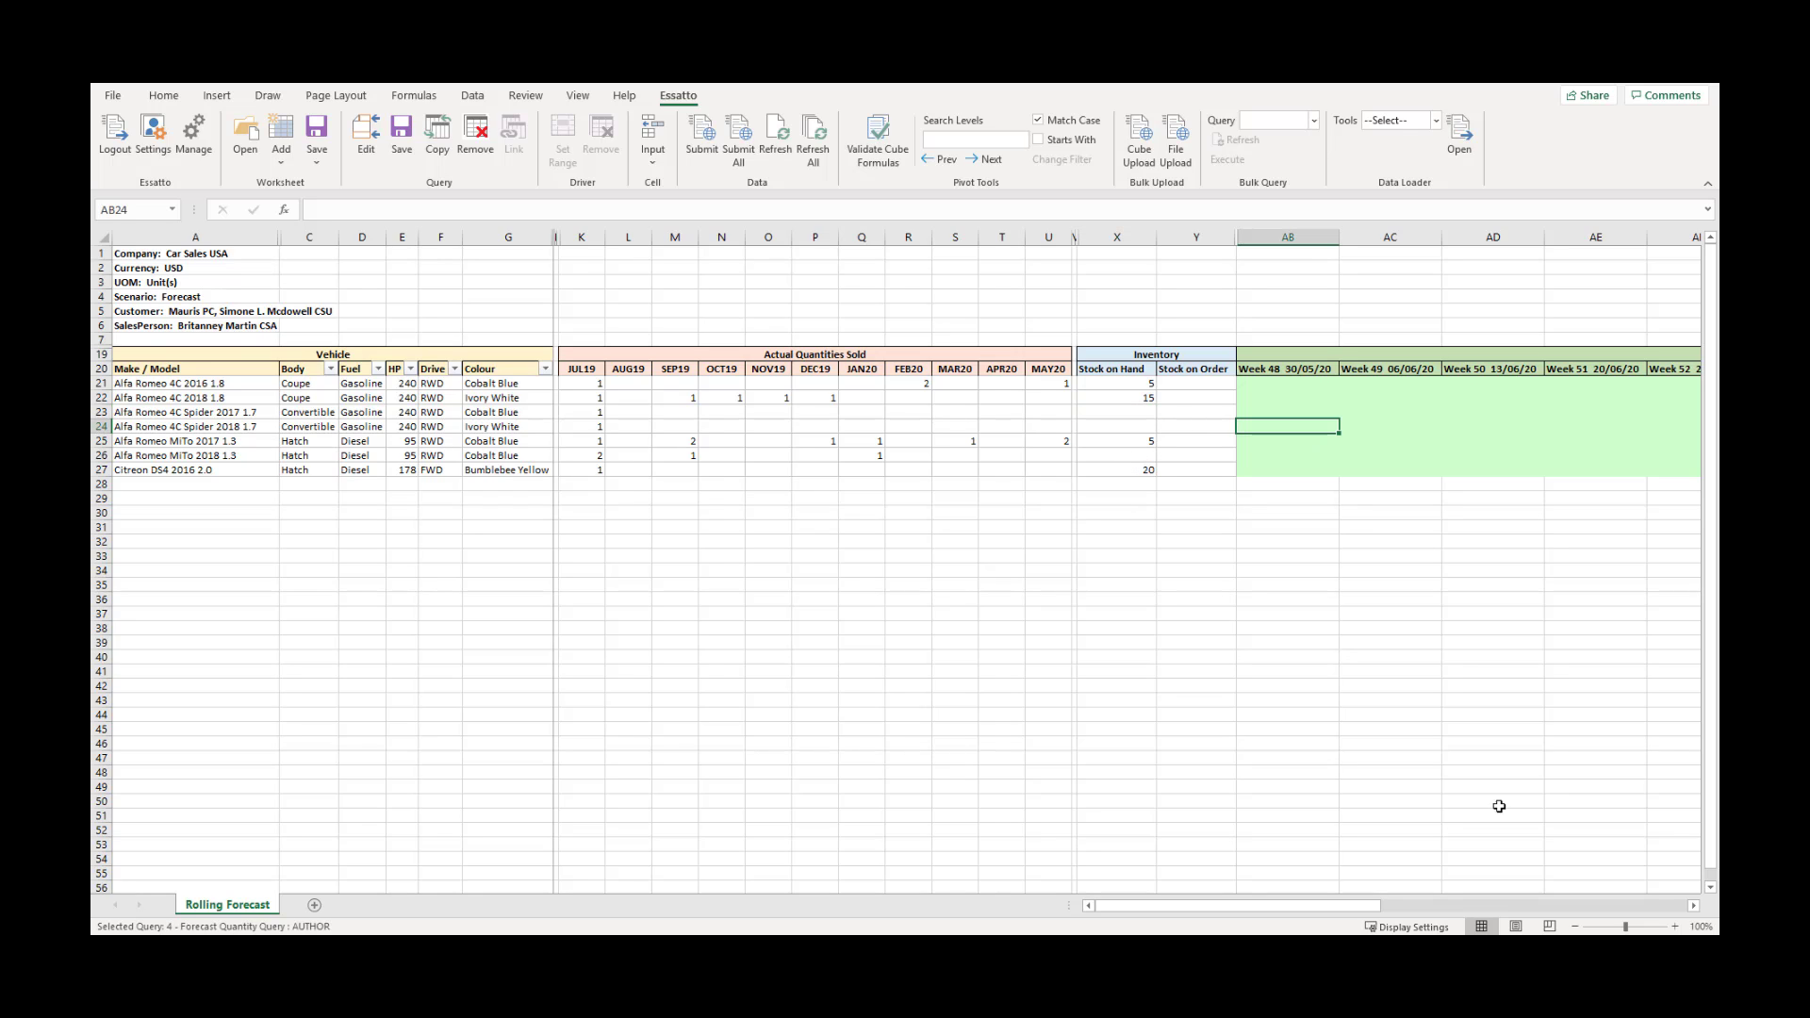
left_click(1694, 908)
left_click(1694, 908)
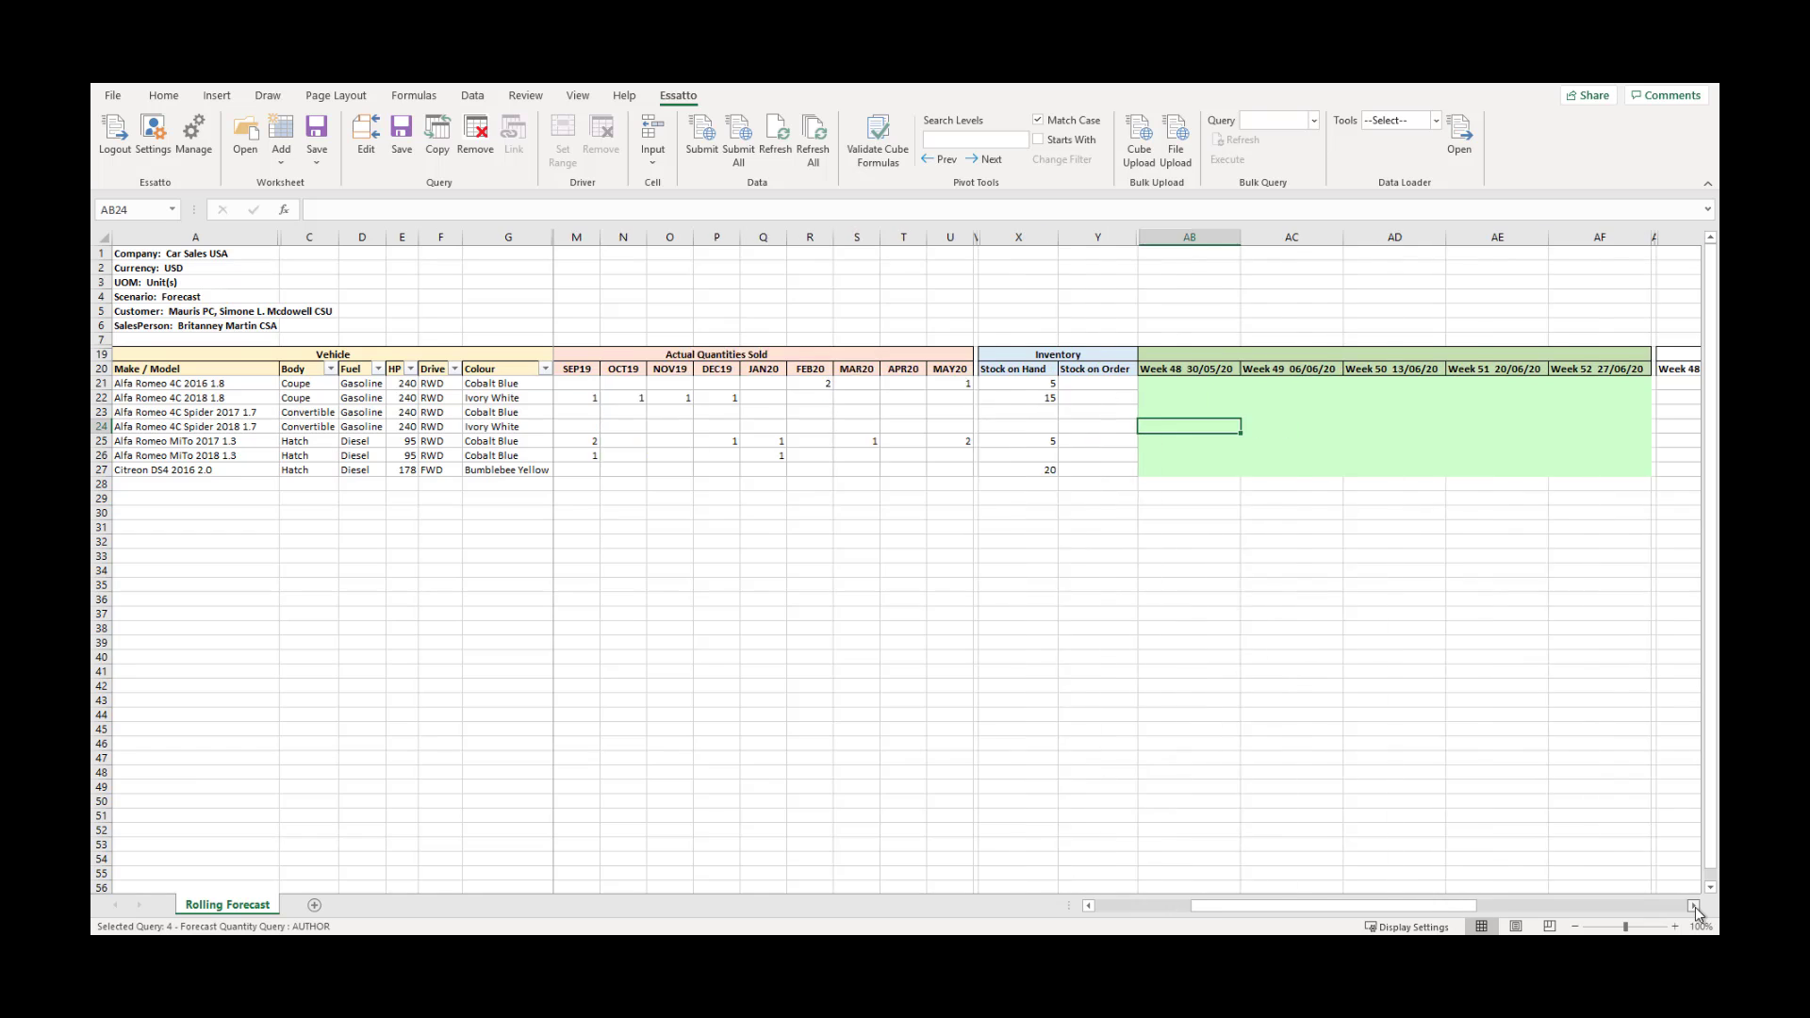
left_click(1694, 908)
left_click(1694, 907)
left_click(1694, 908)
left_click(1694, 908)
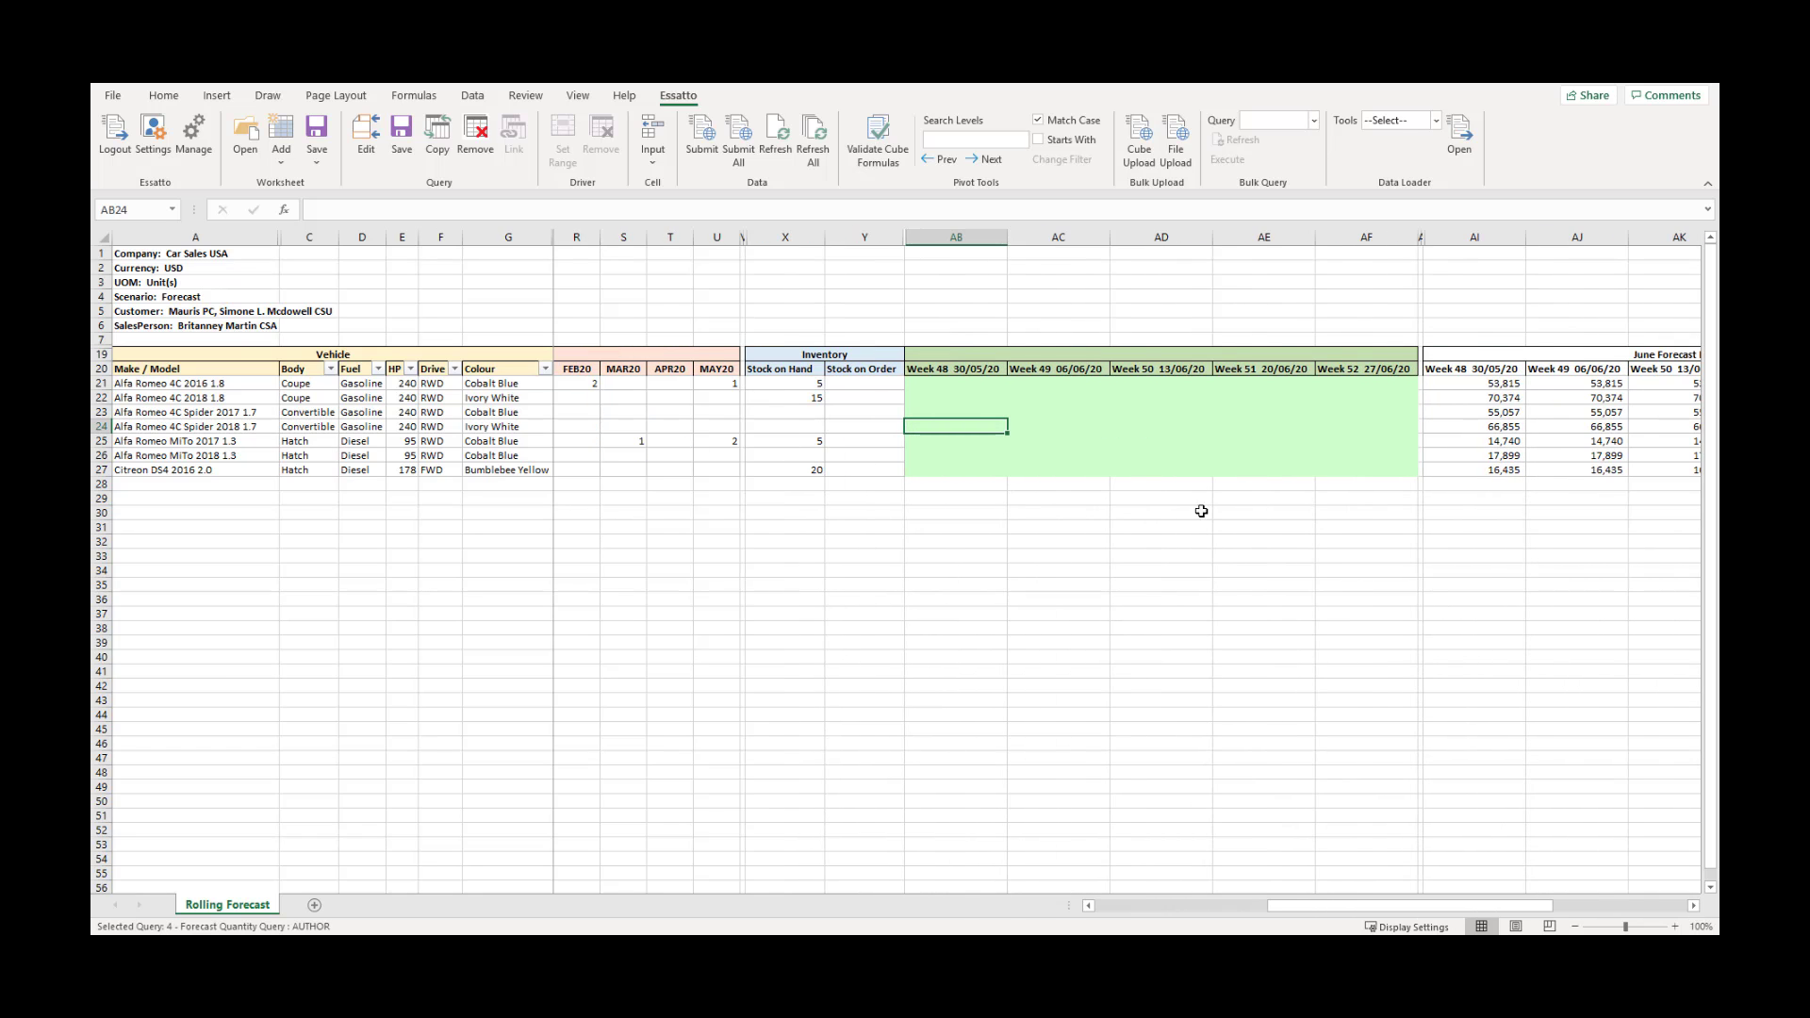
left_click(1131, 441)
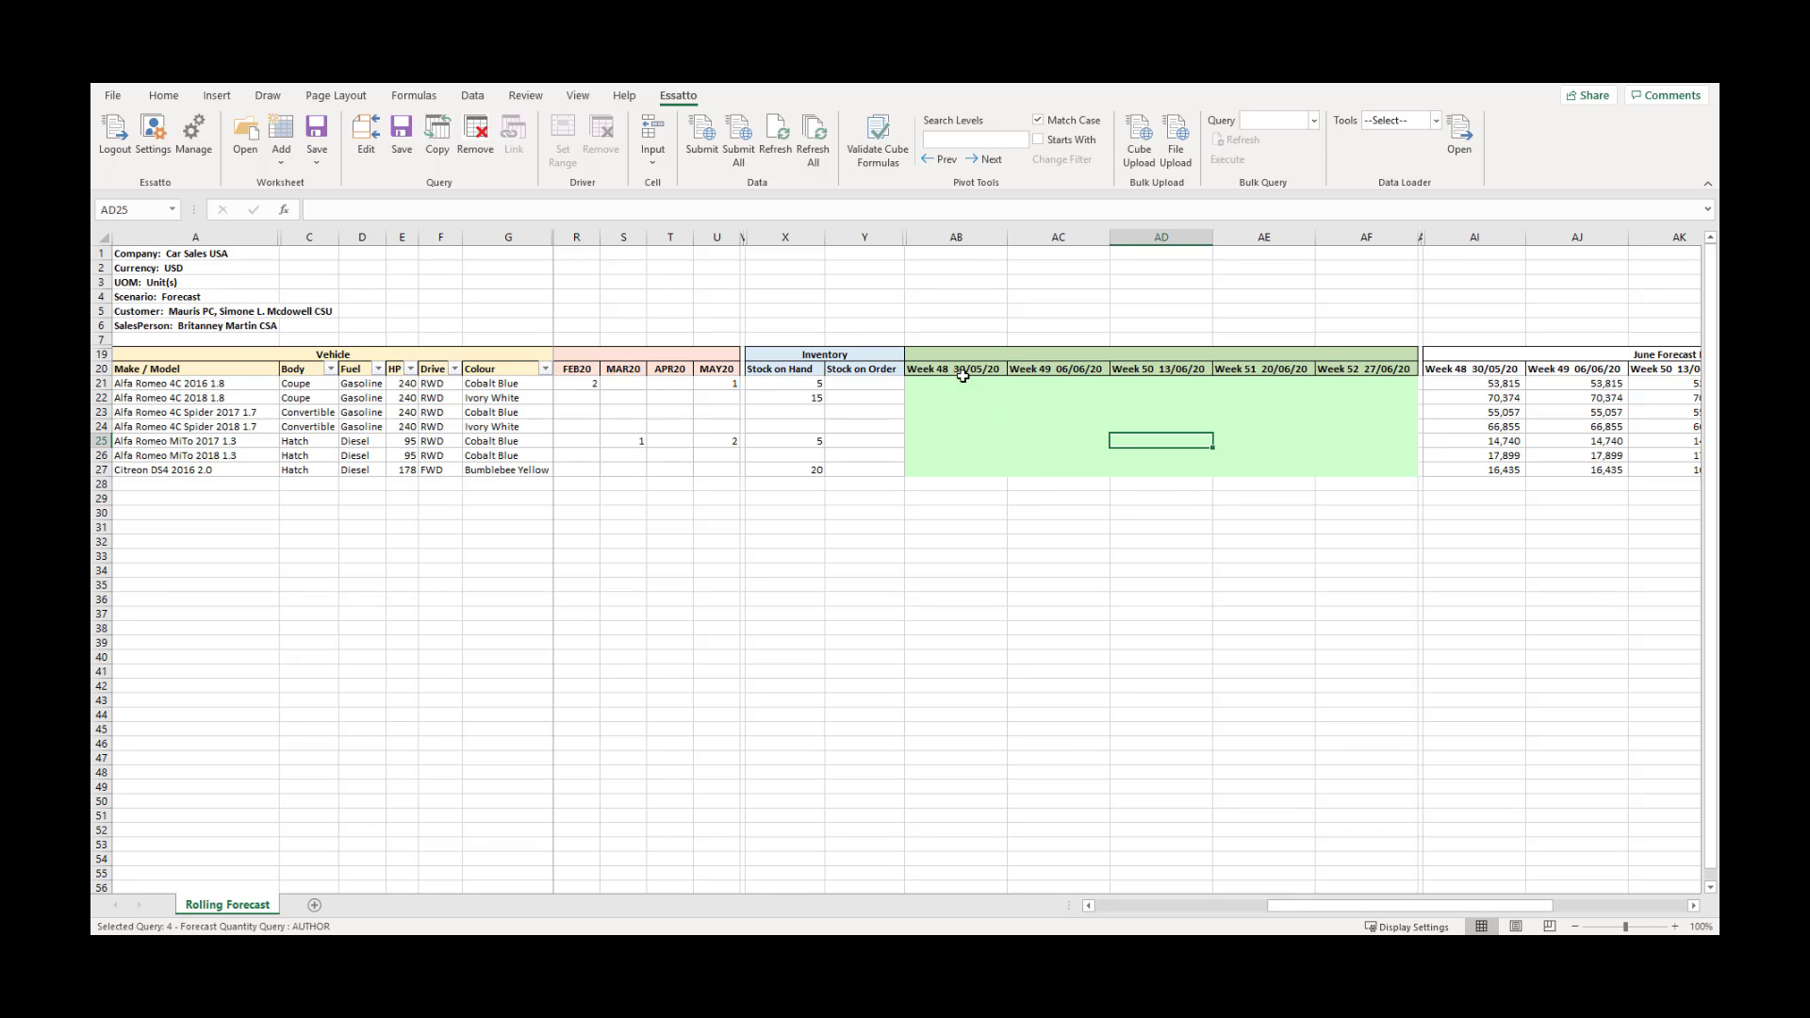
left_click_drag(973, 368, 1367, 370)
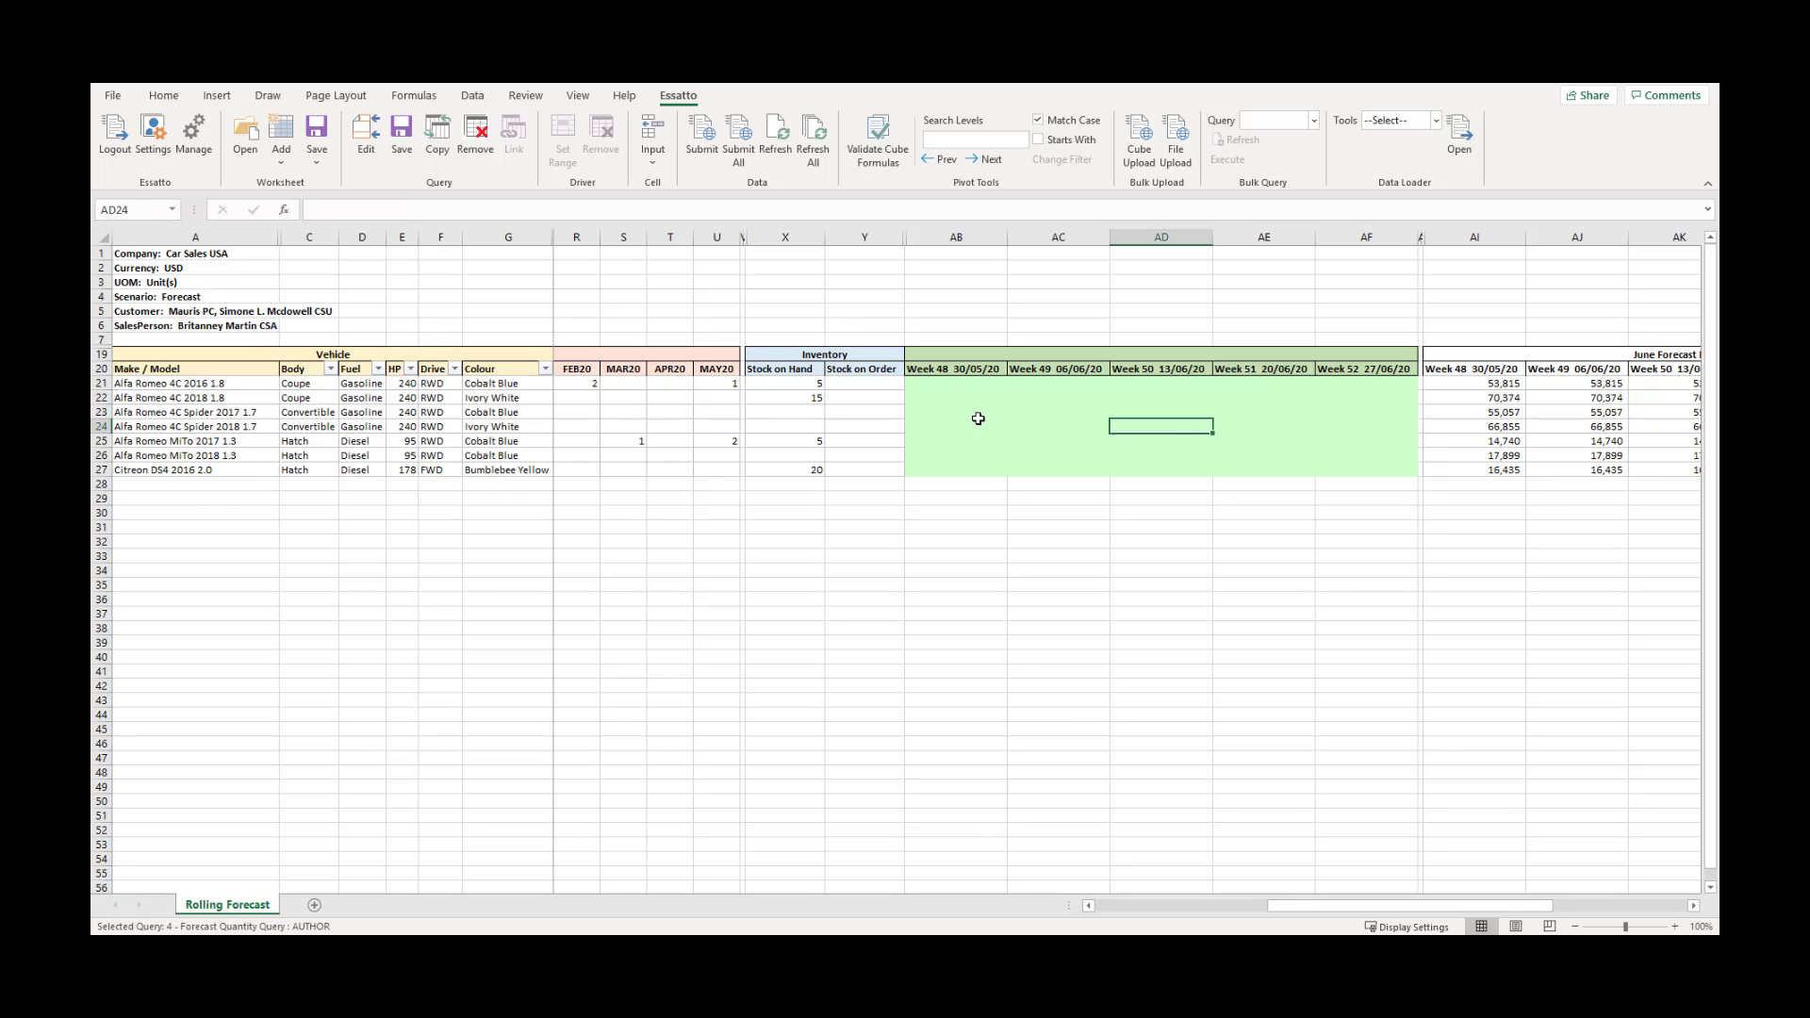
left_click_drag(951, 384, 1344, 472)
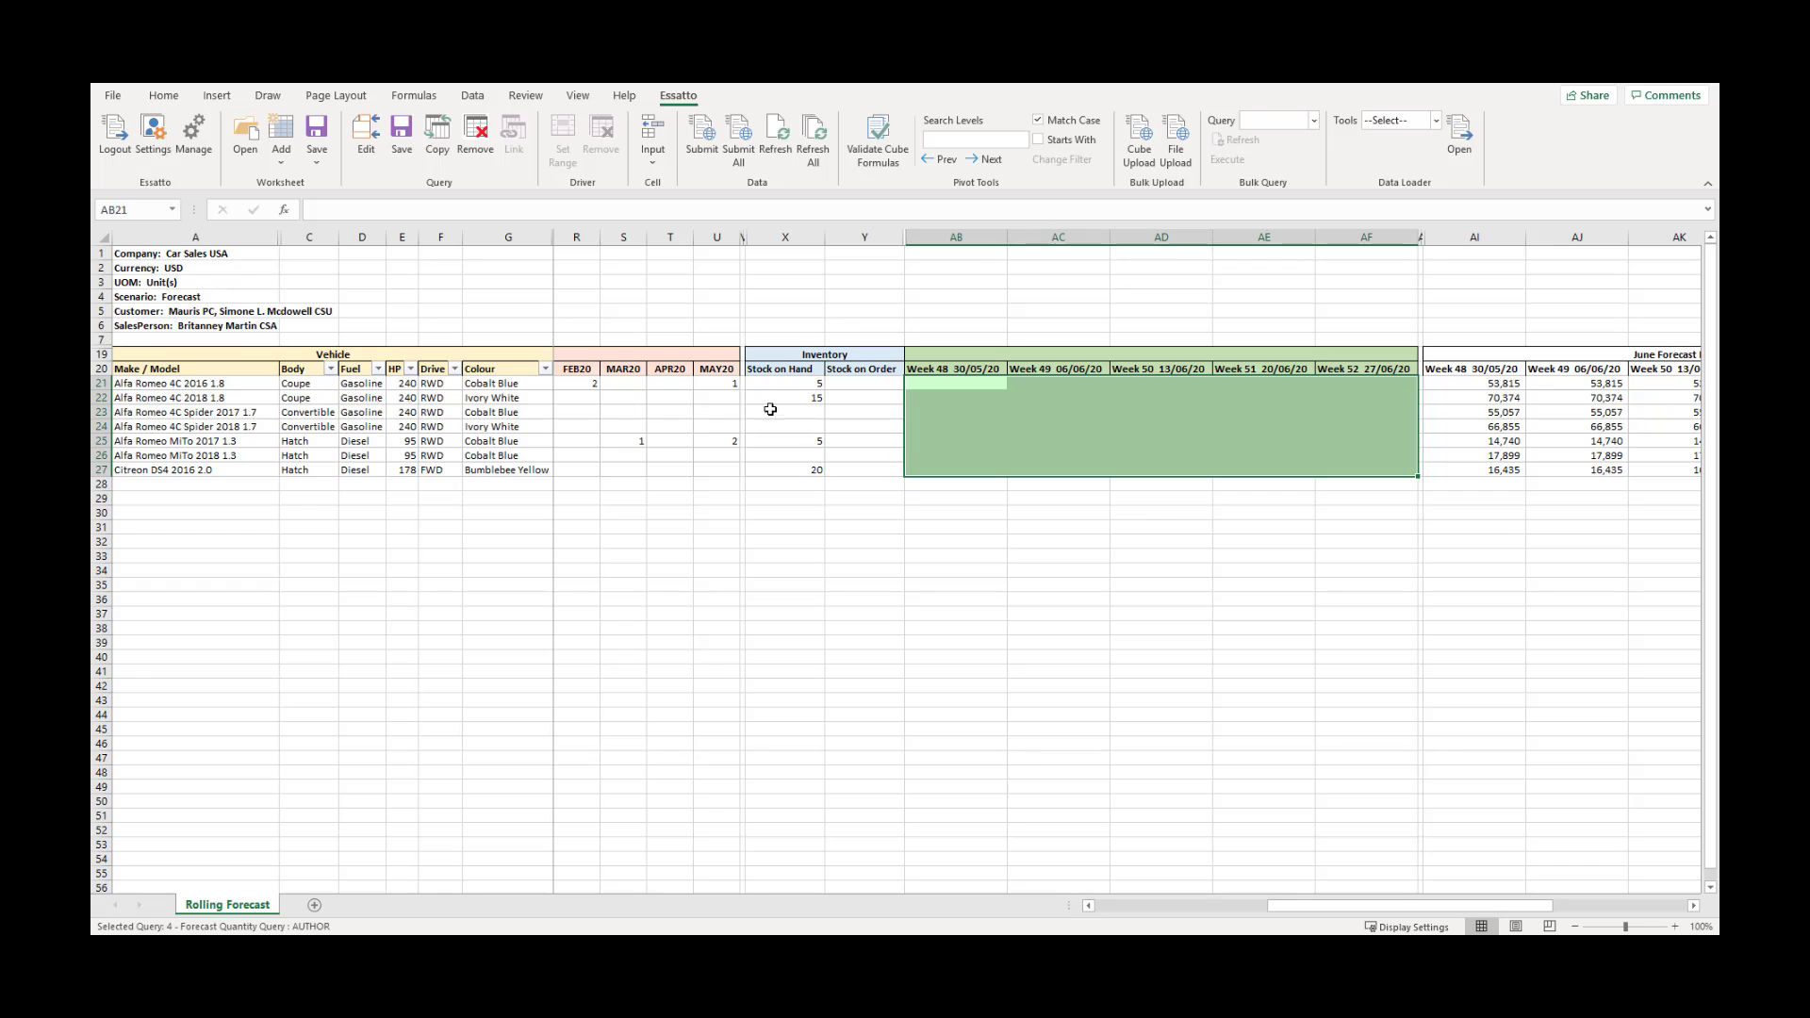
Examine the June Forecast Prices for all vehicles across Week 48 to Week 52
left_click(1467, 403)
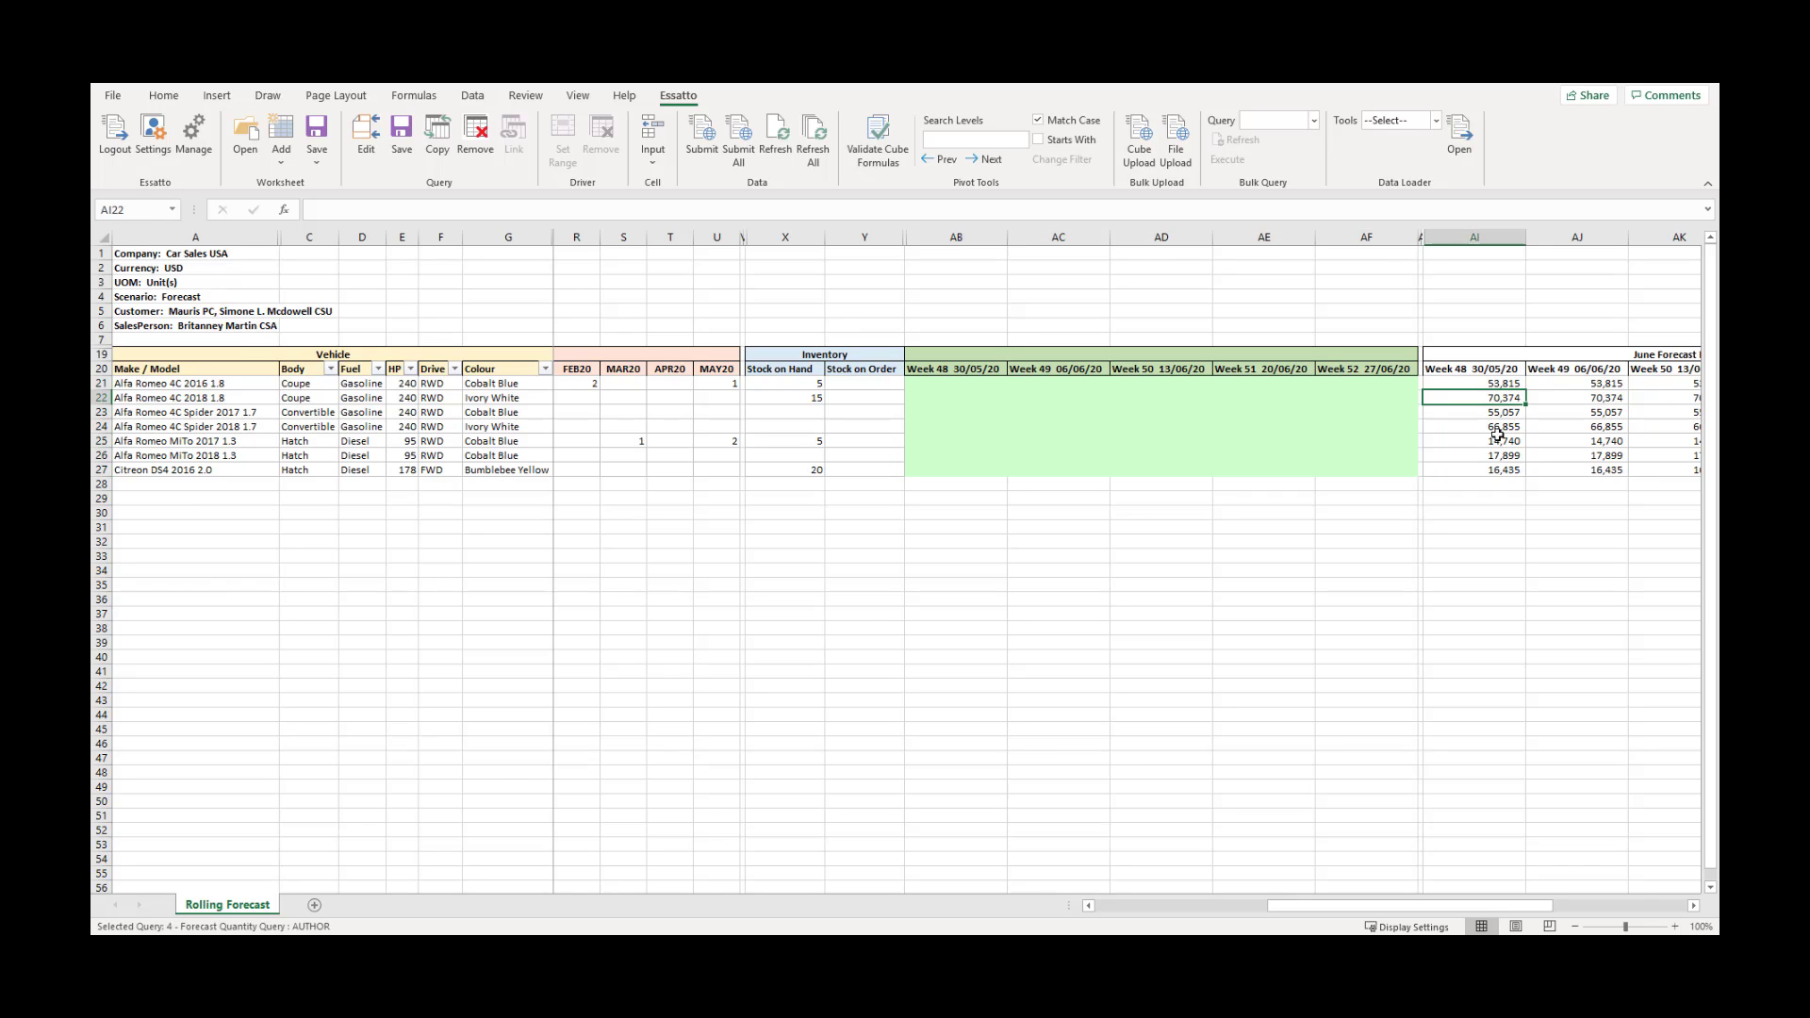
left_click(1693, 906)
left_click(1693, 906)
left_click(1693, 906)
left_click(1693, 906)
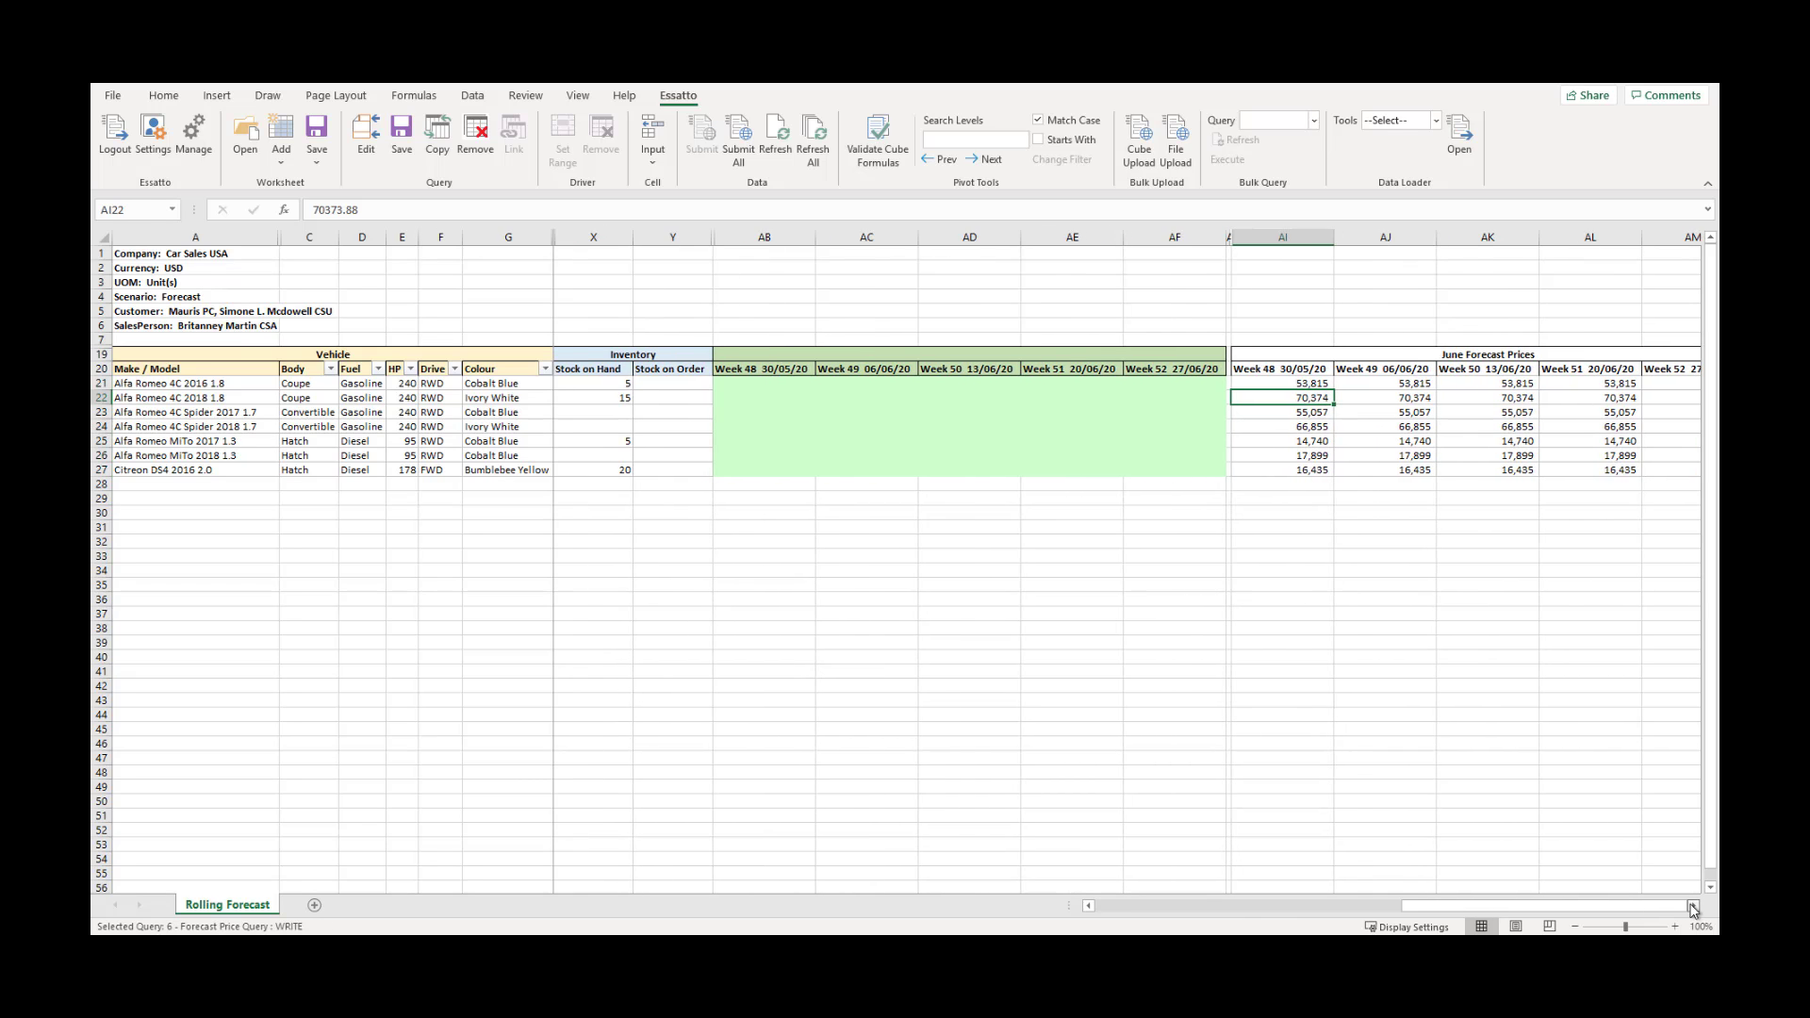
left_click(1693, 906)
left_click_drag(1214, 384, 1596, 469)
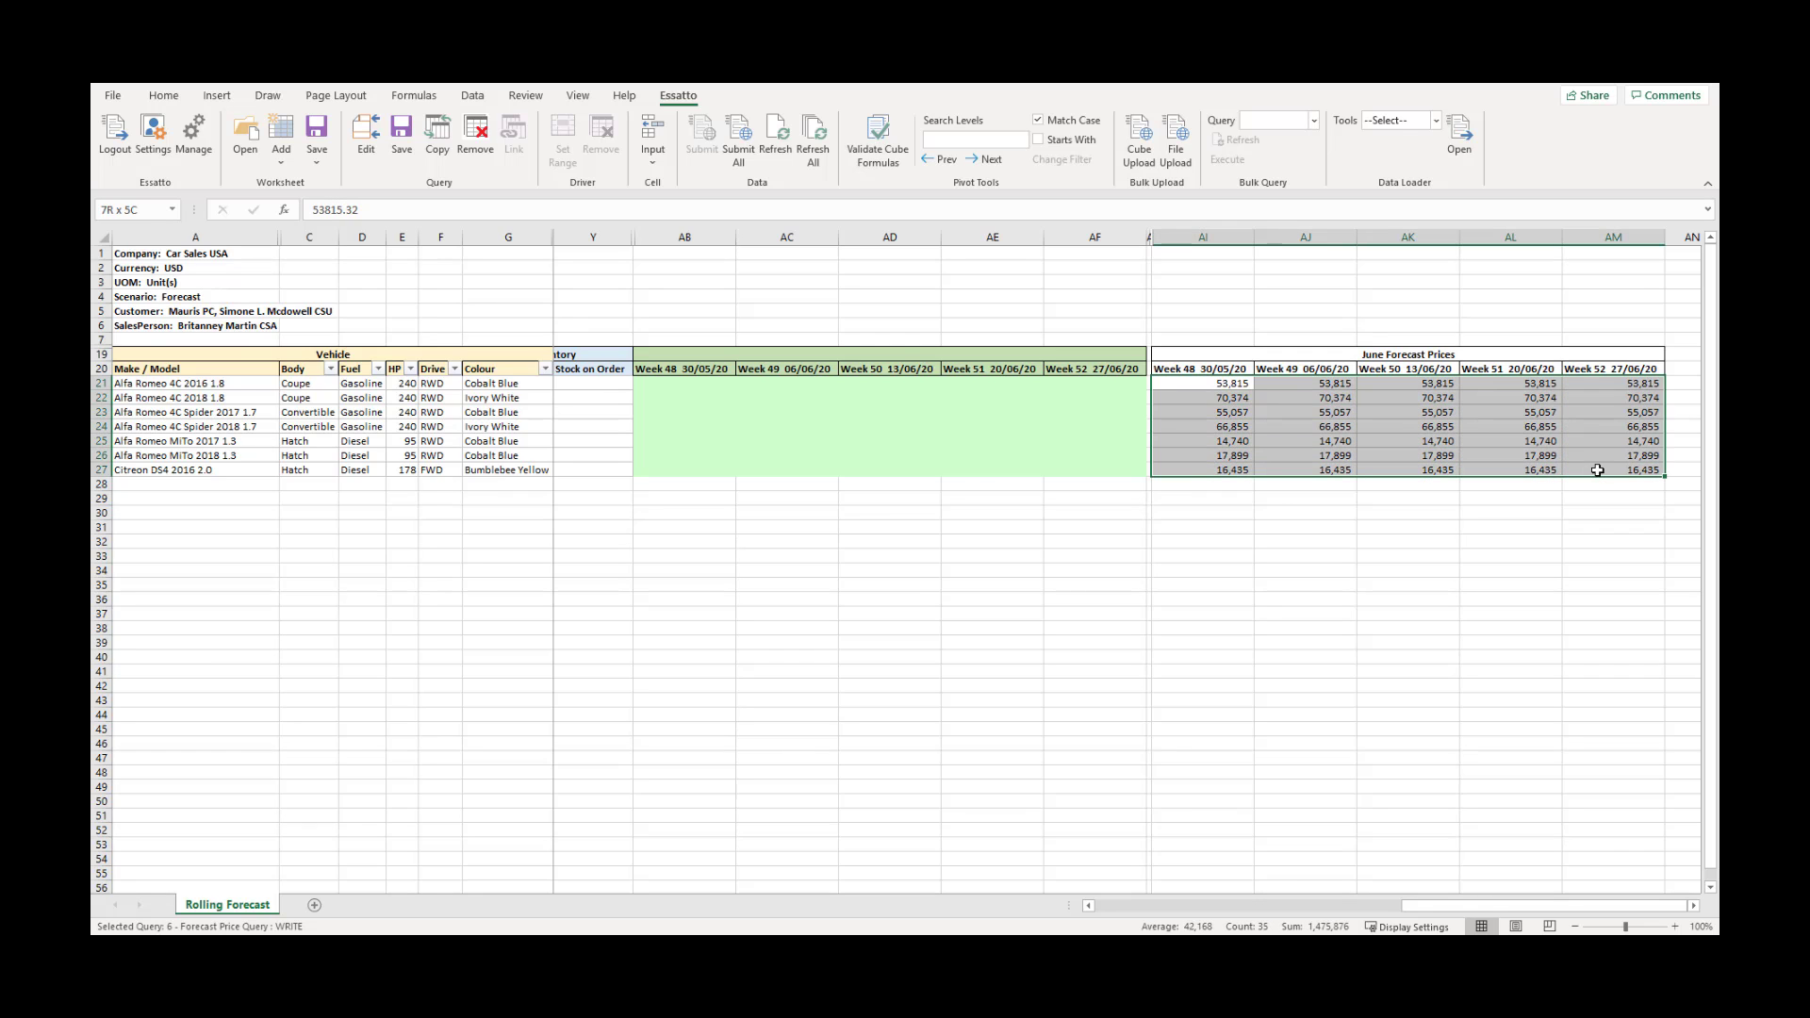
left_click(1395, 438)
left_click_drag(1233, 391, 1228, 467)
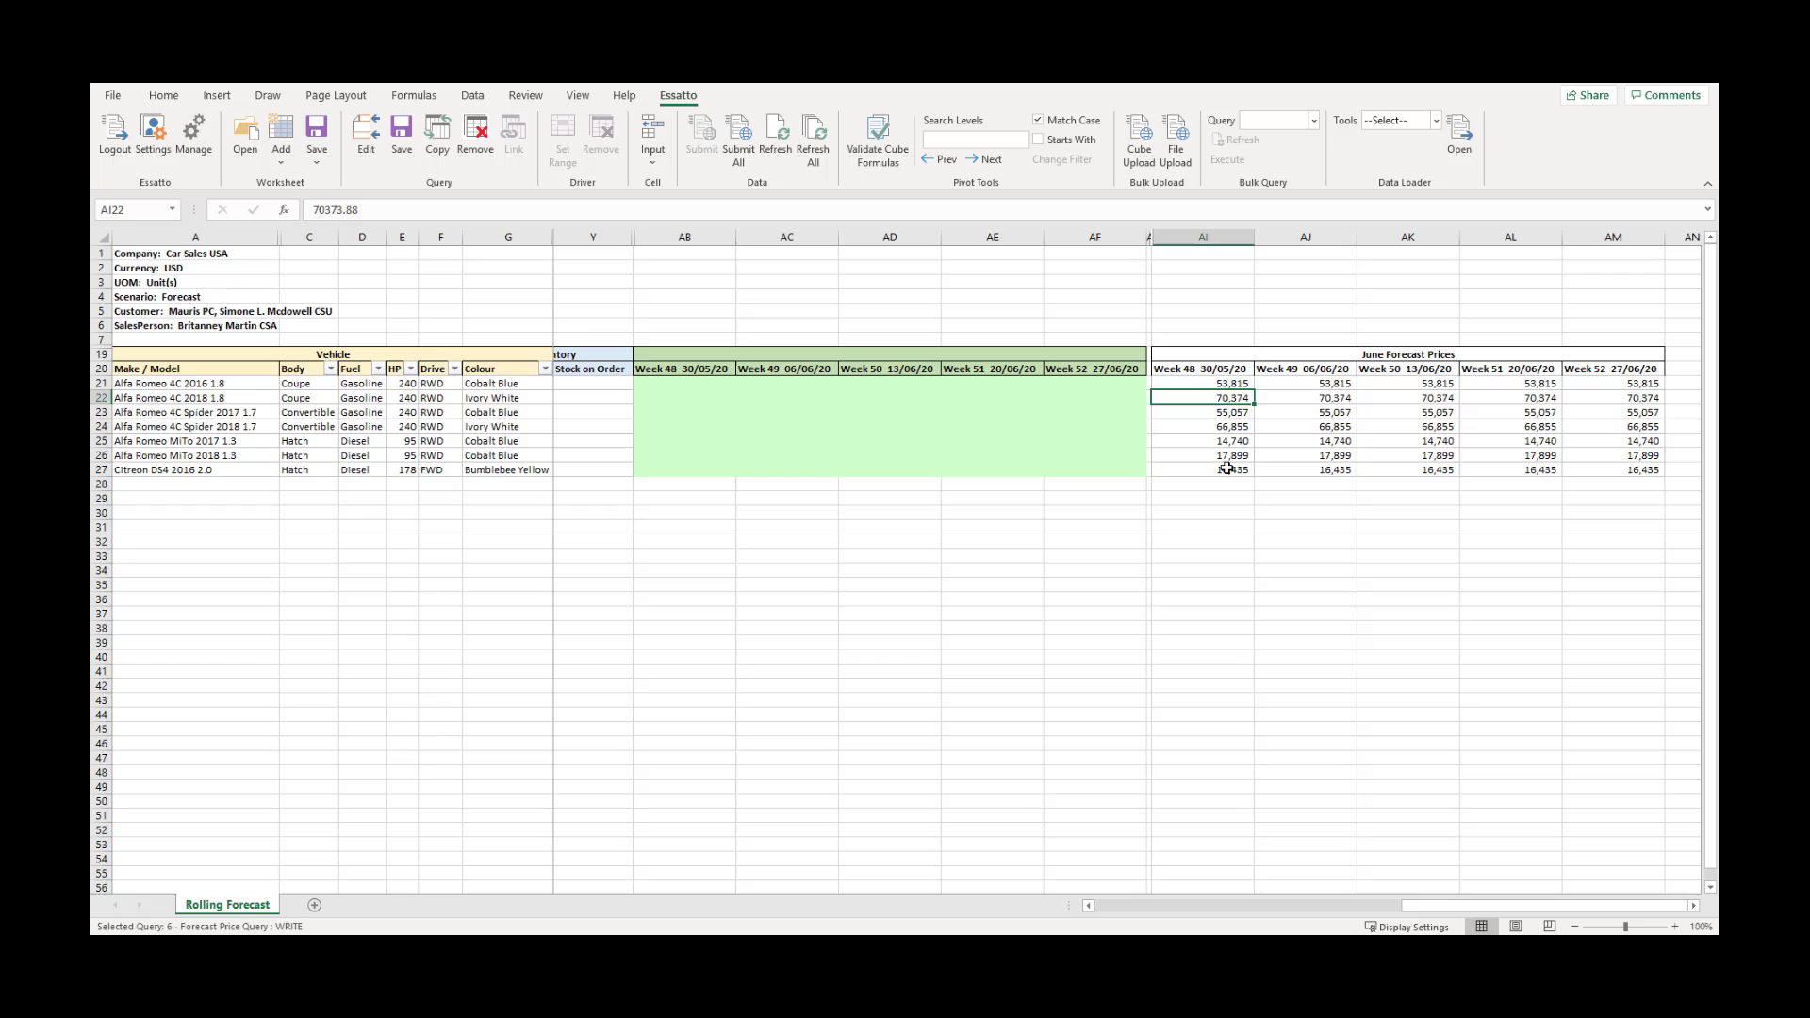
left_click(1094, 427)
left_click(1230, 420)
left_click(1225, 369)
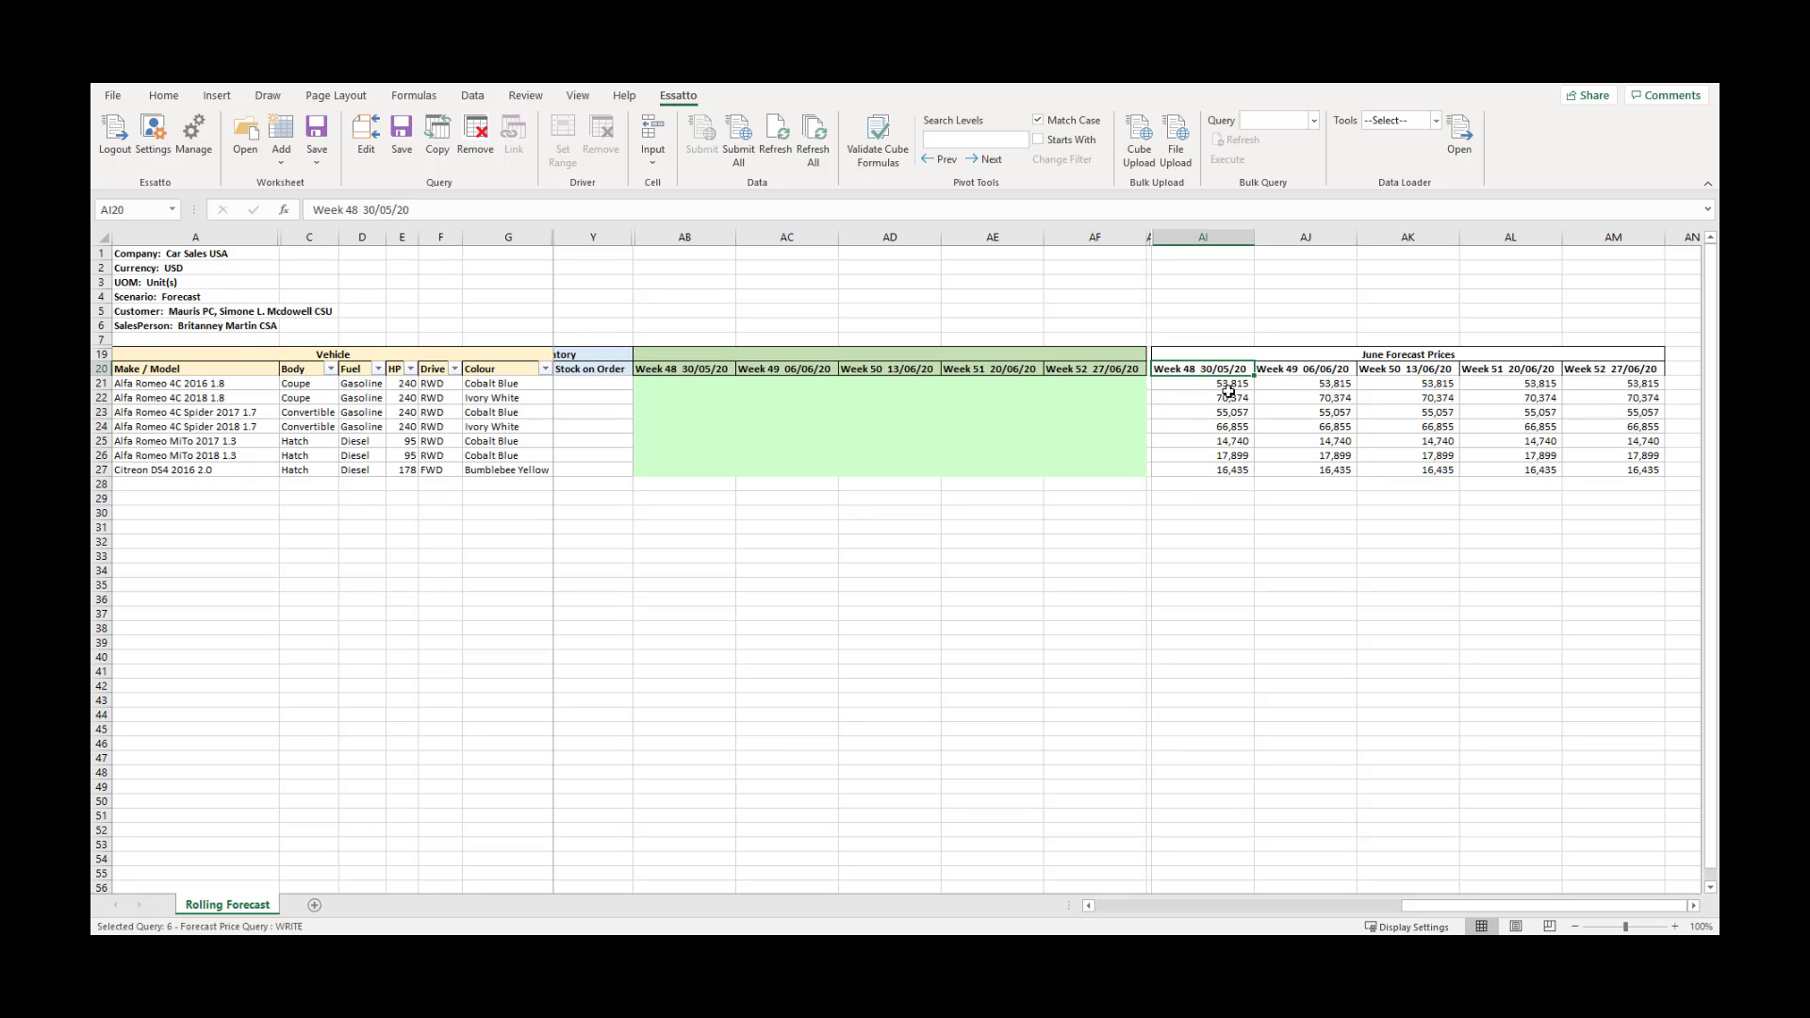
left_click(1228, 396)
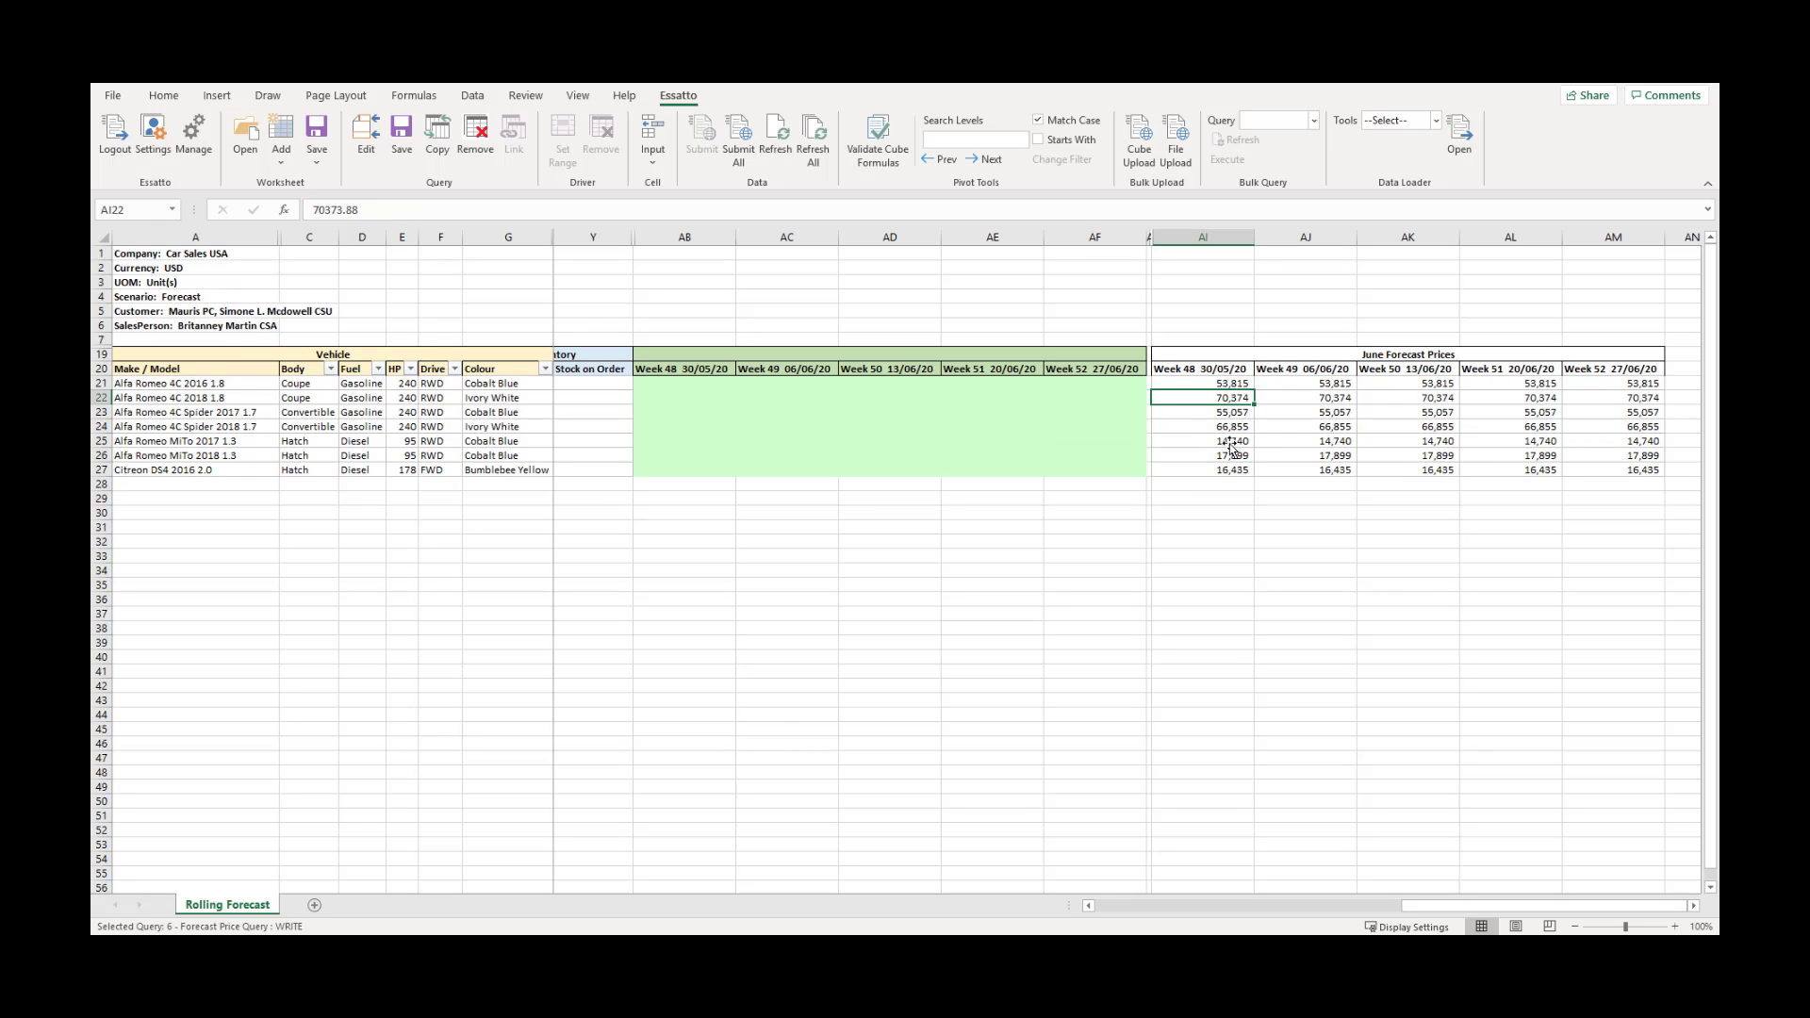
Refresh the Forecast Quantity Query and review the weekly quantities for Week 48 to Week 52
left_click(783, 424)
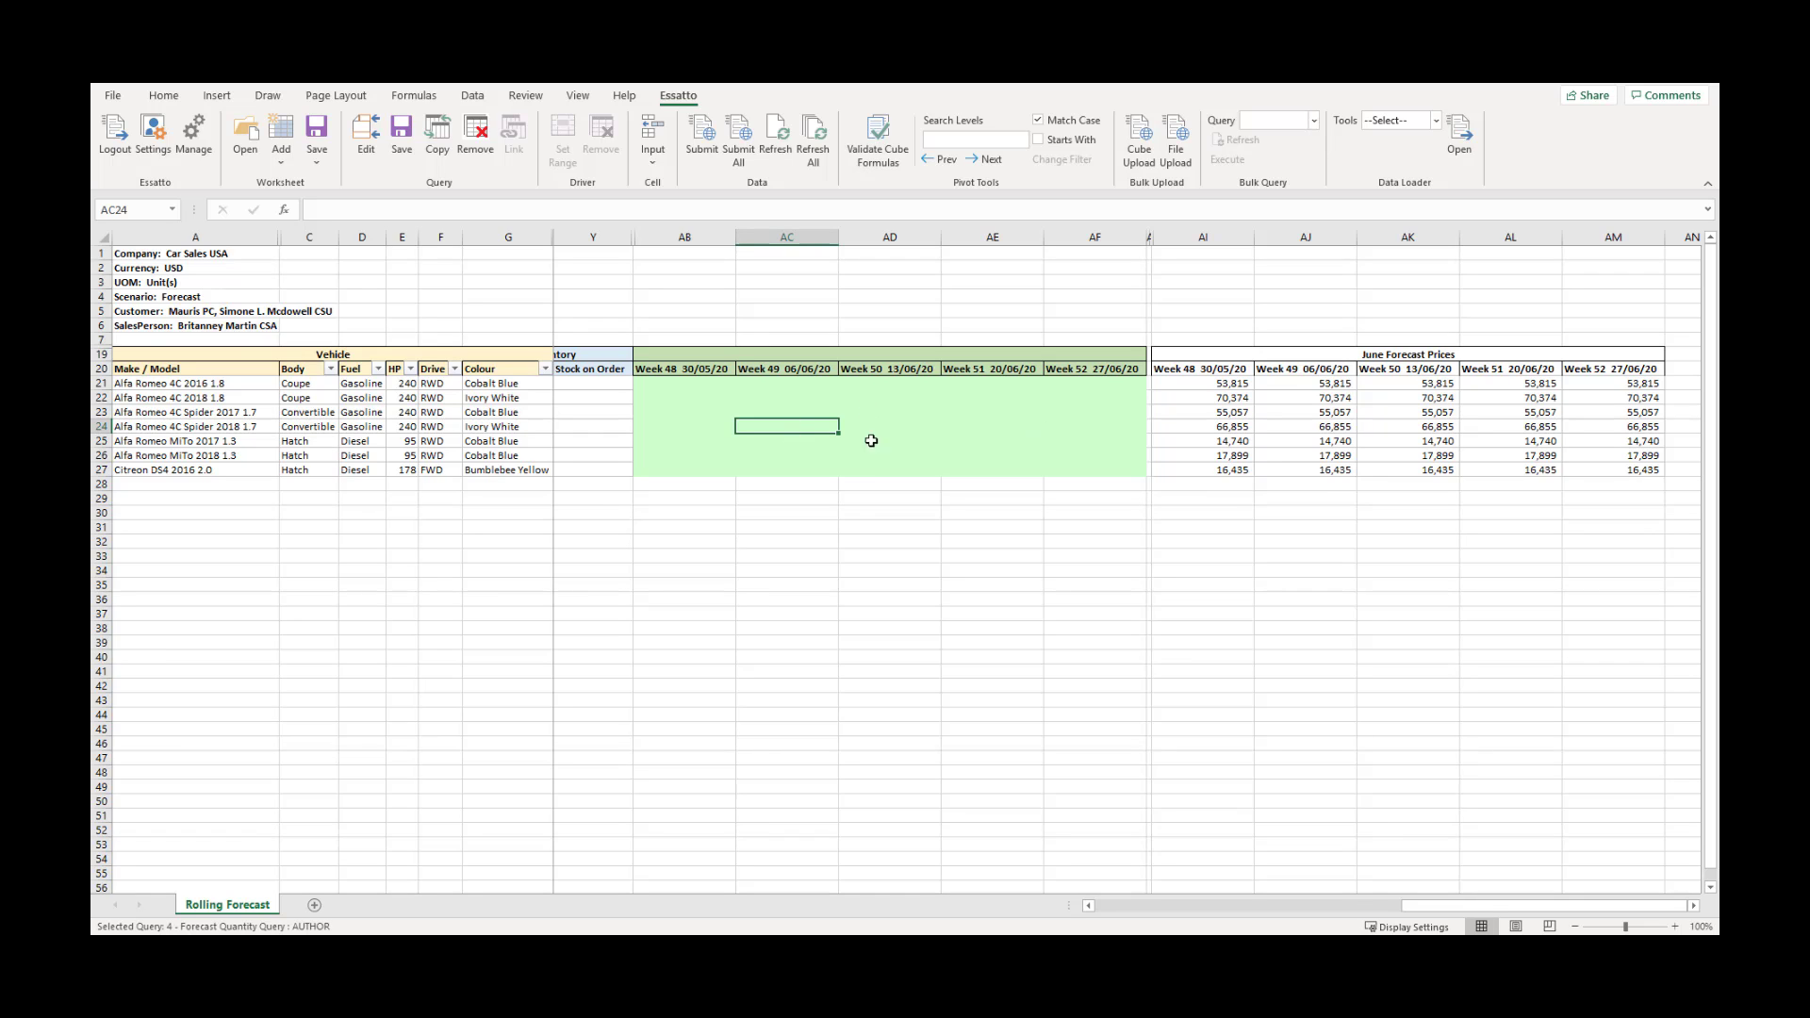
left_click(773, 138)
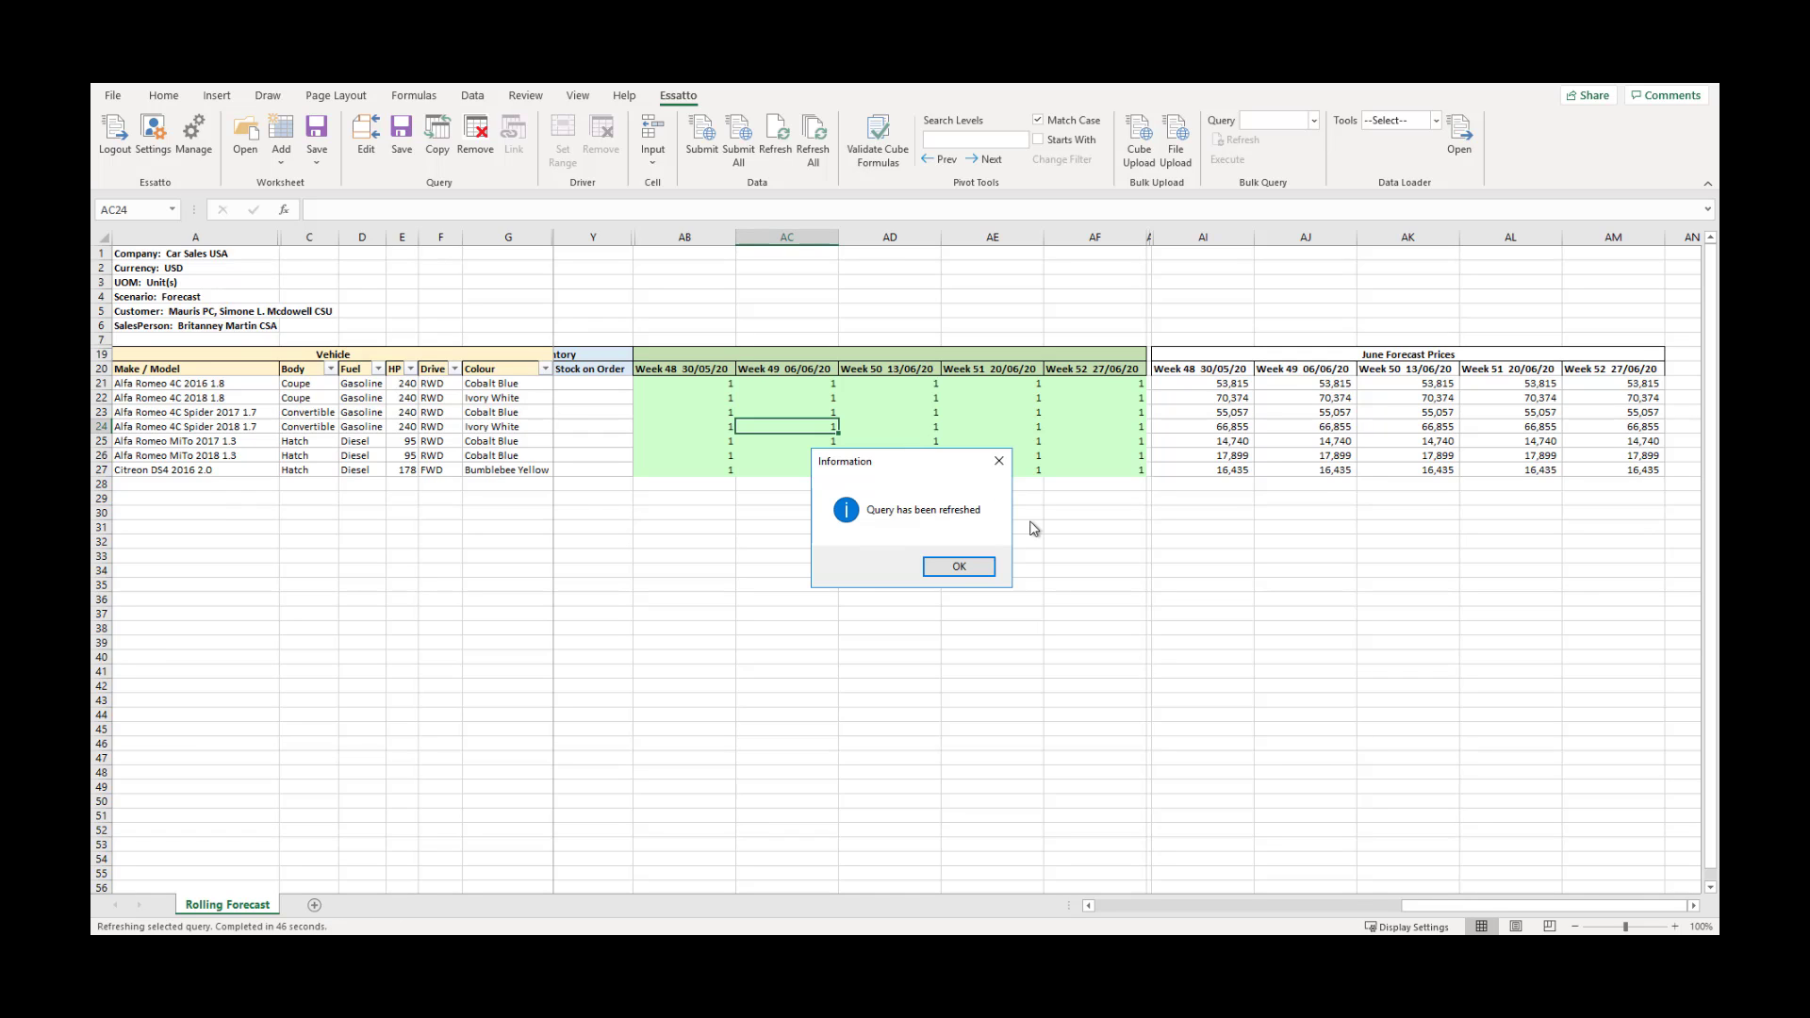
left_click(978, 571)
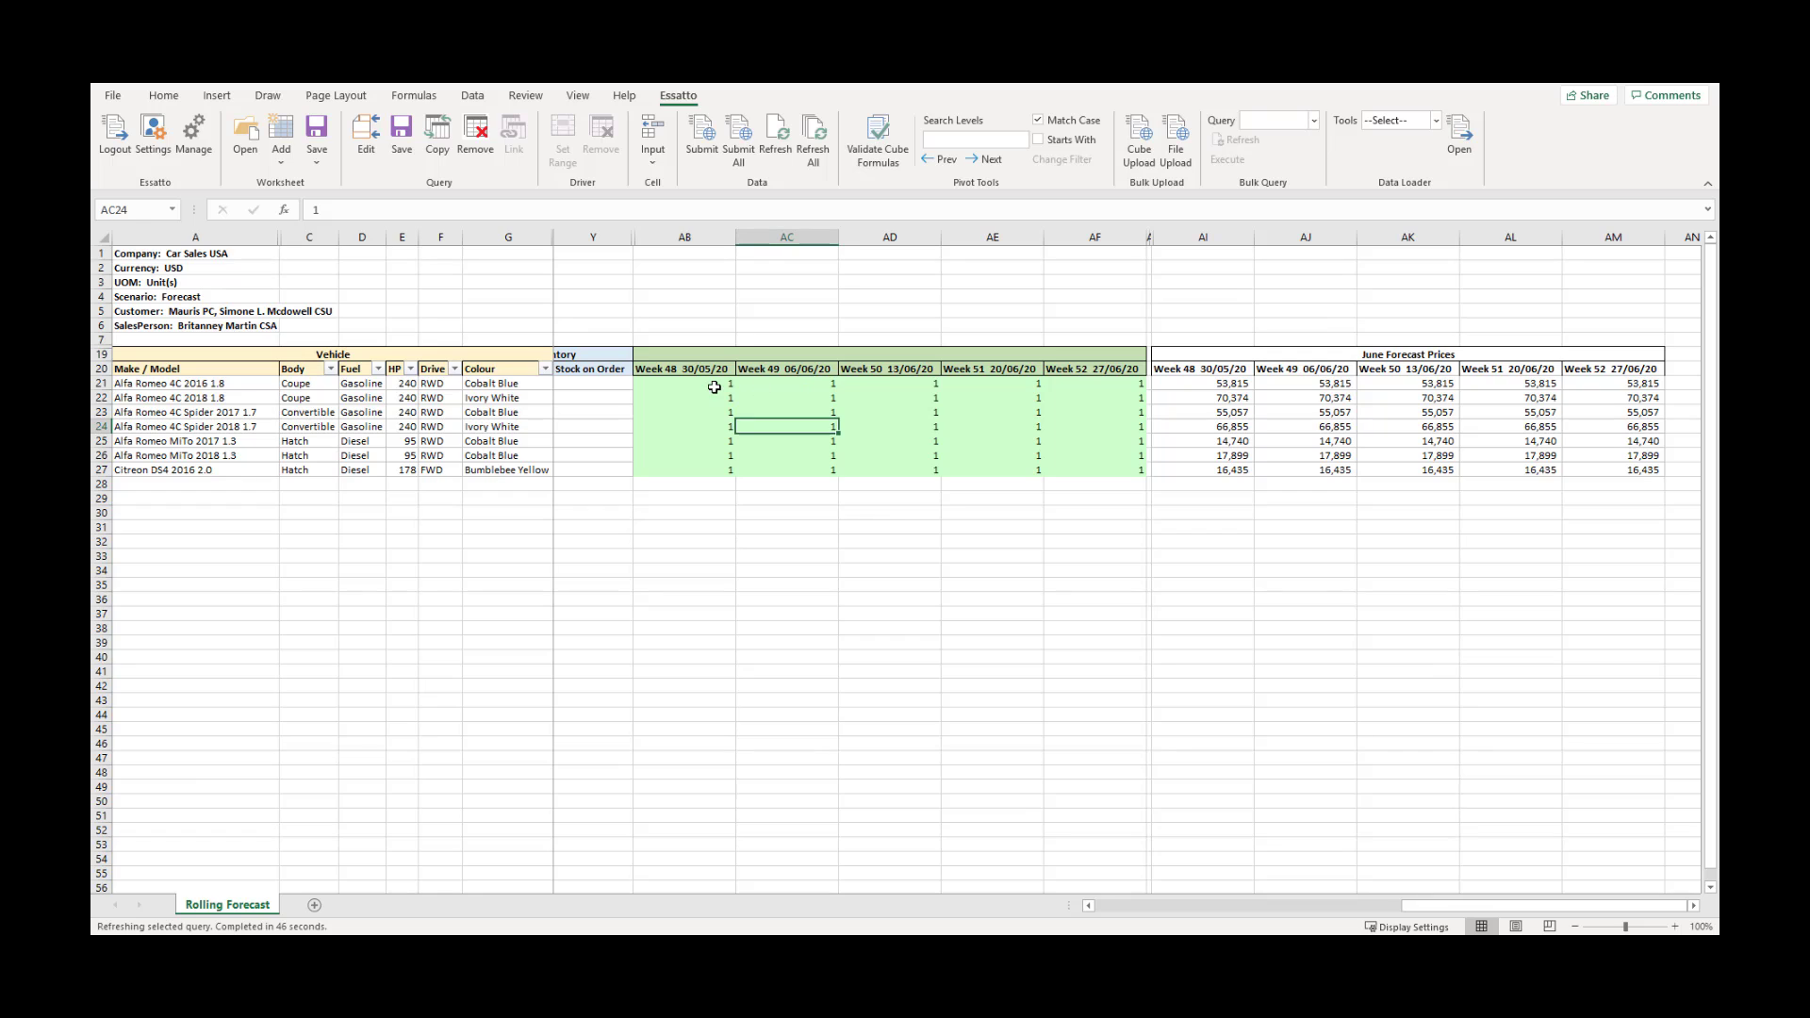
left_click_drag(717, 386, 1099, 472)
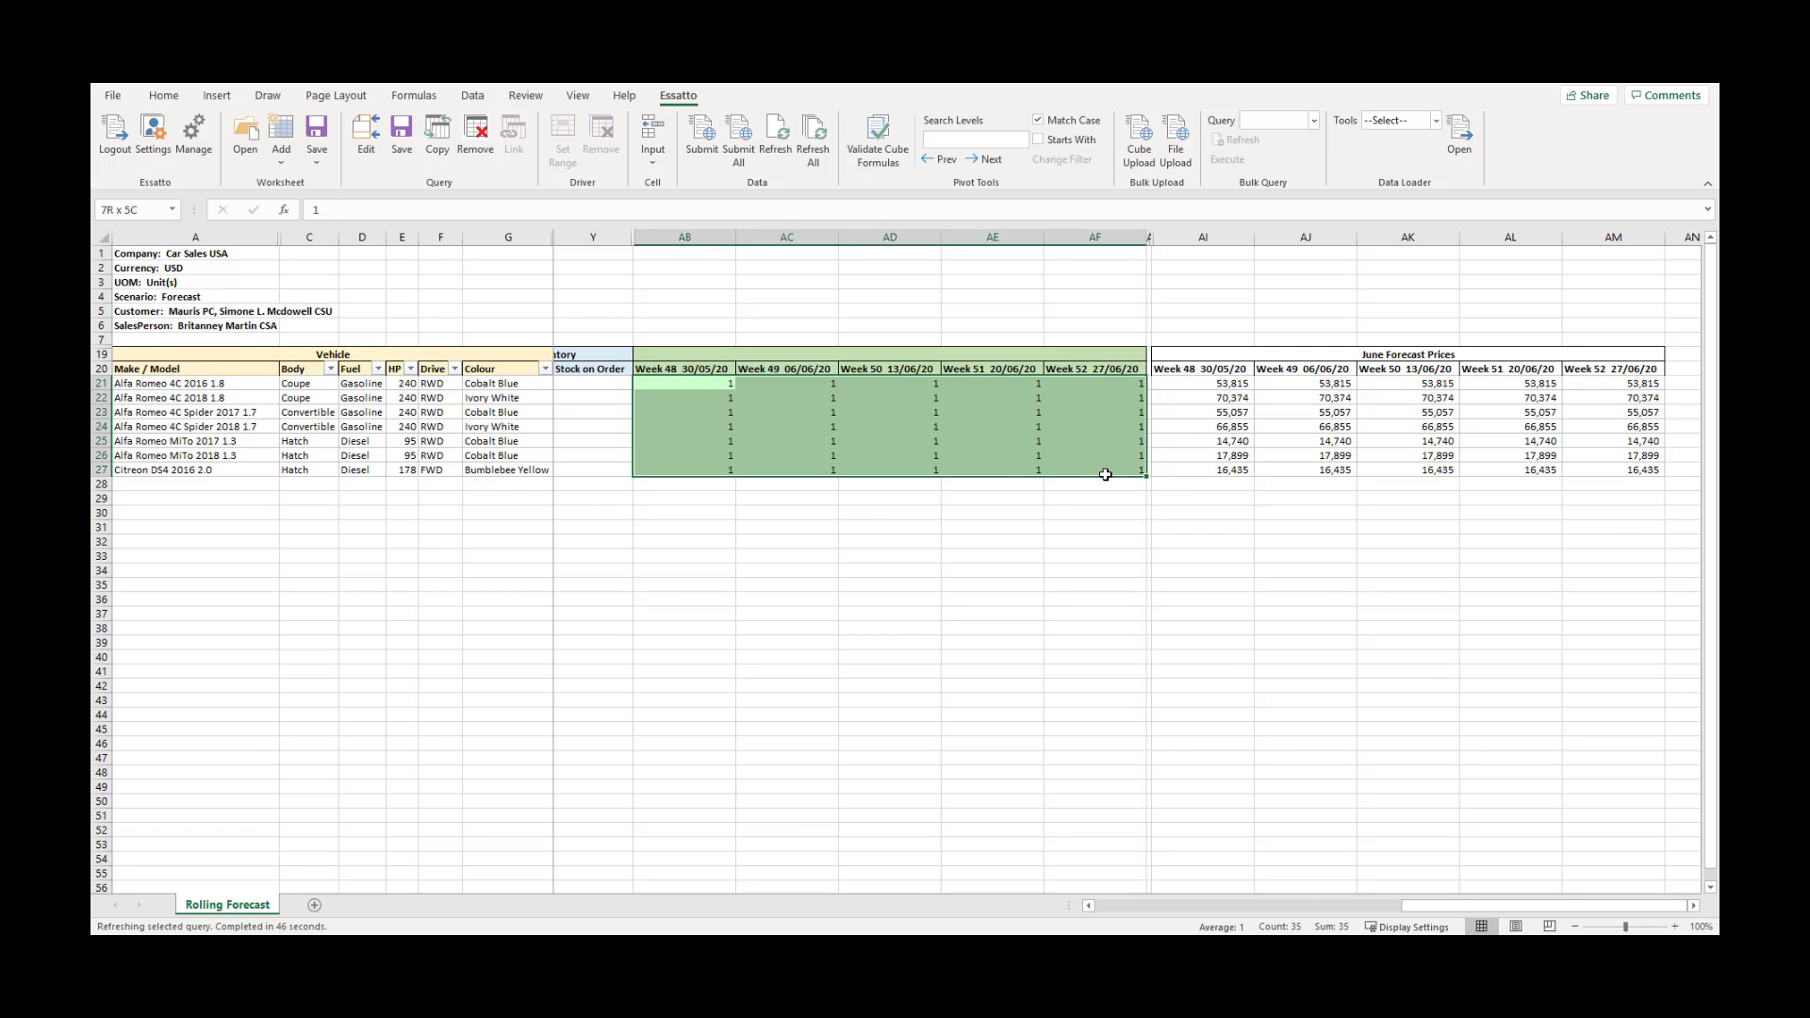
left_click(986, 426)
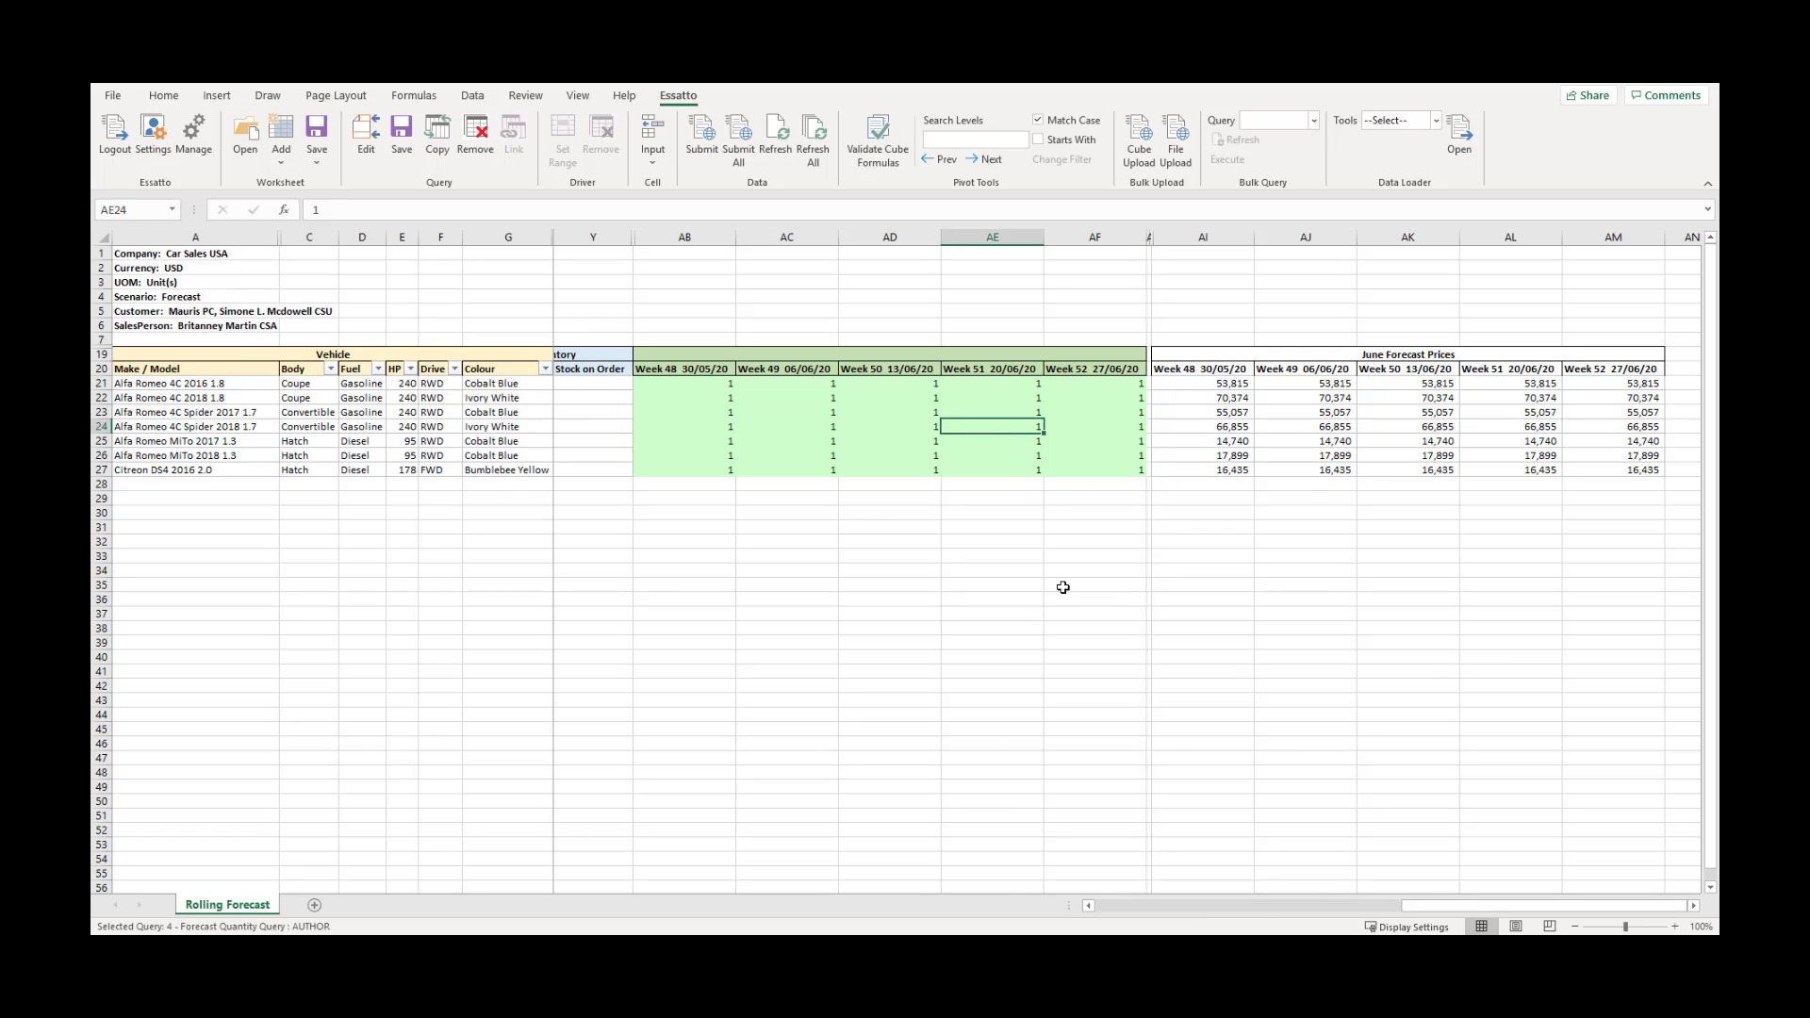
left_click(1088, 906)
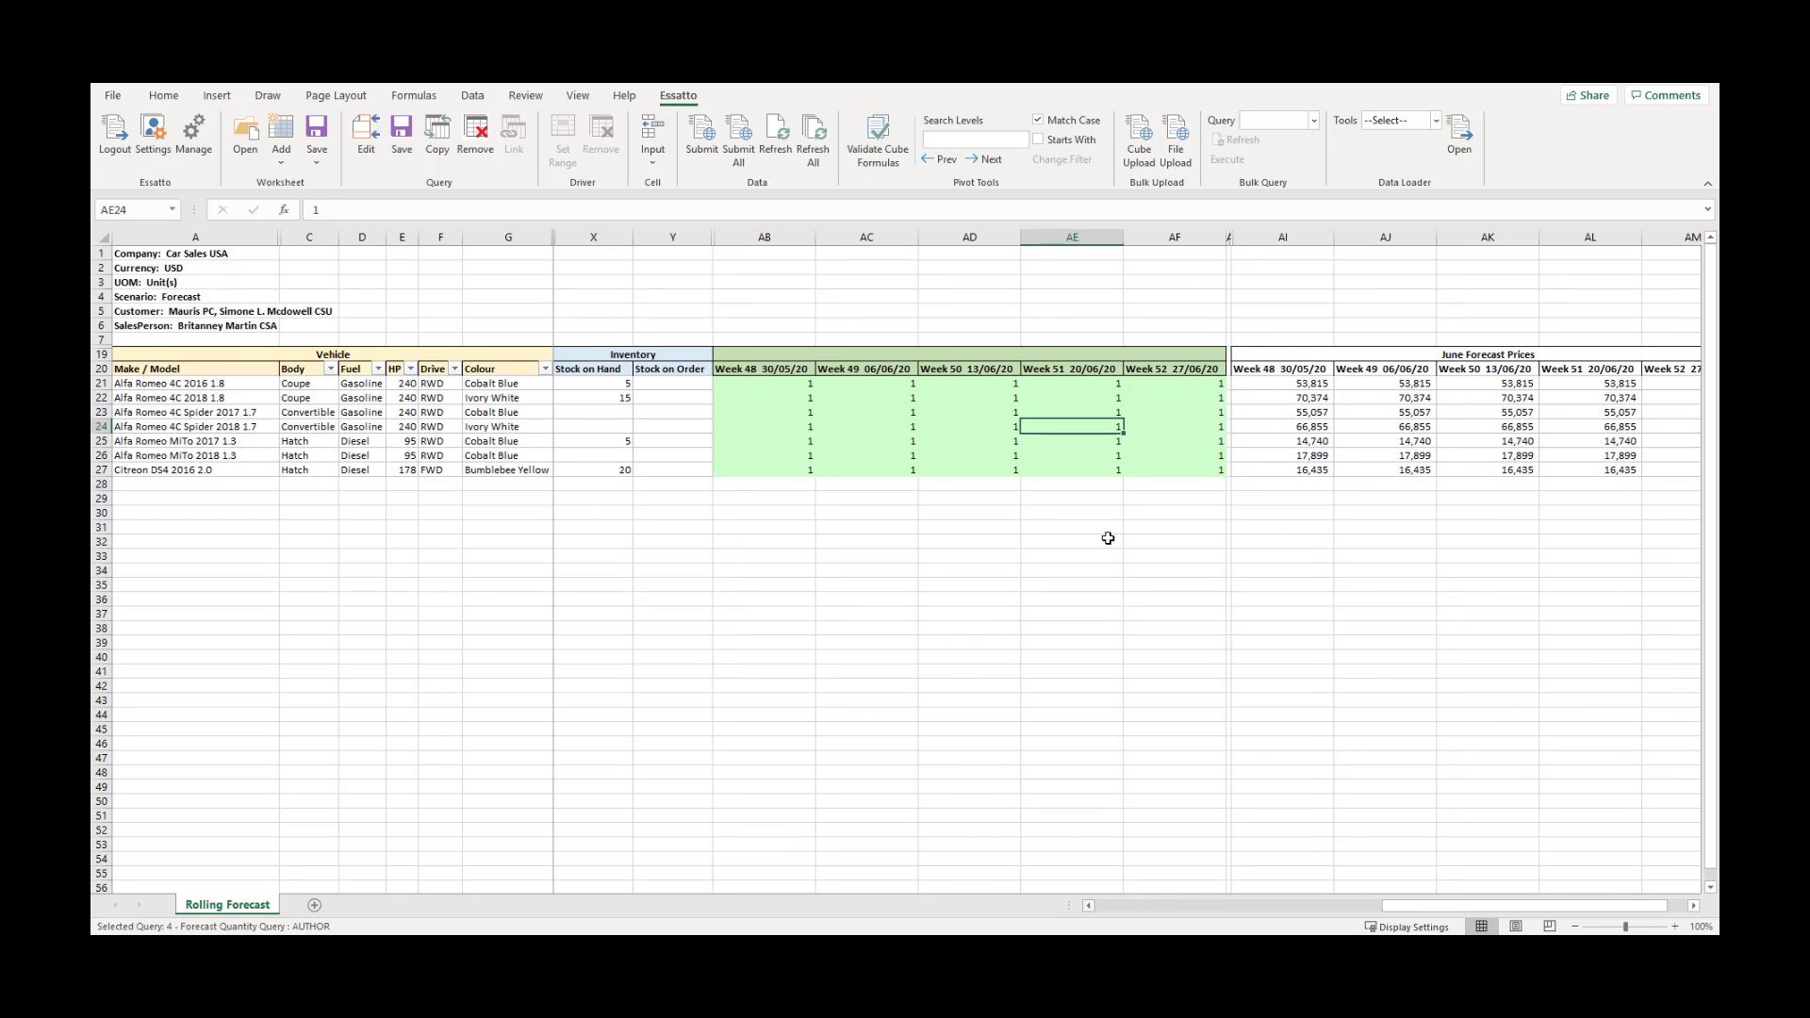
Set the forecast quantity to 1000 for the Alfa Romeo 4C 2016 1.8 in Week 50 and the 4C 2018 1.8 in Week 51
left_click(1120, 439)
left_click(1099, 400)
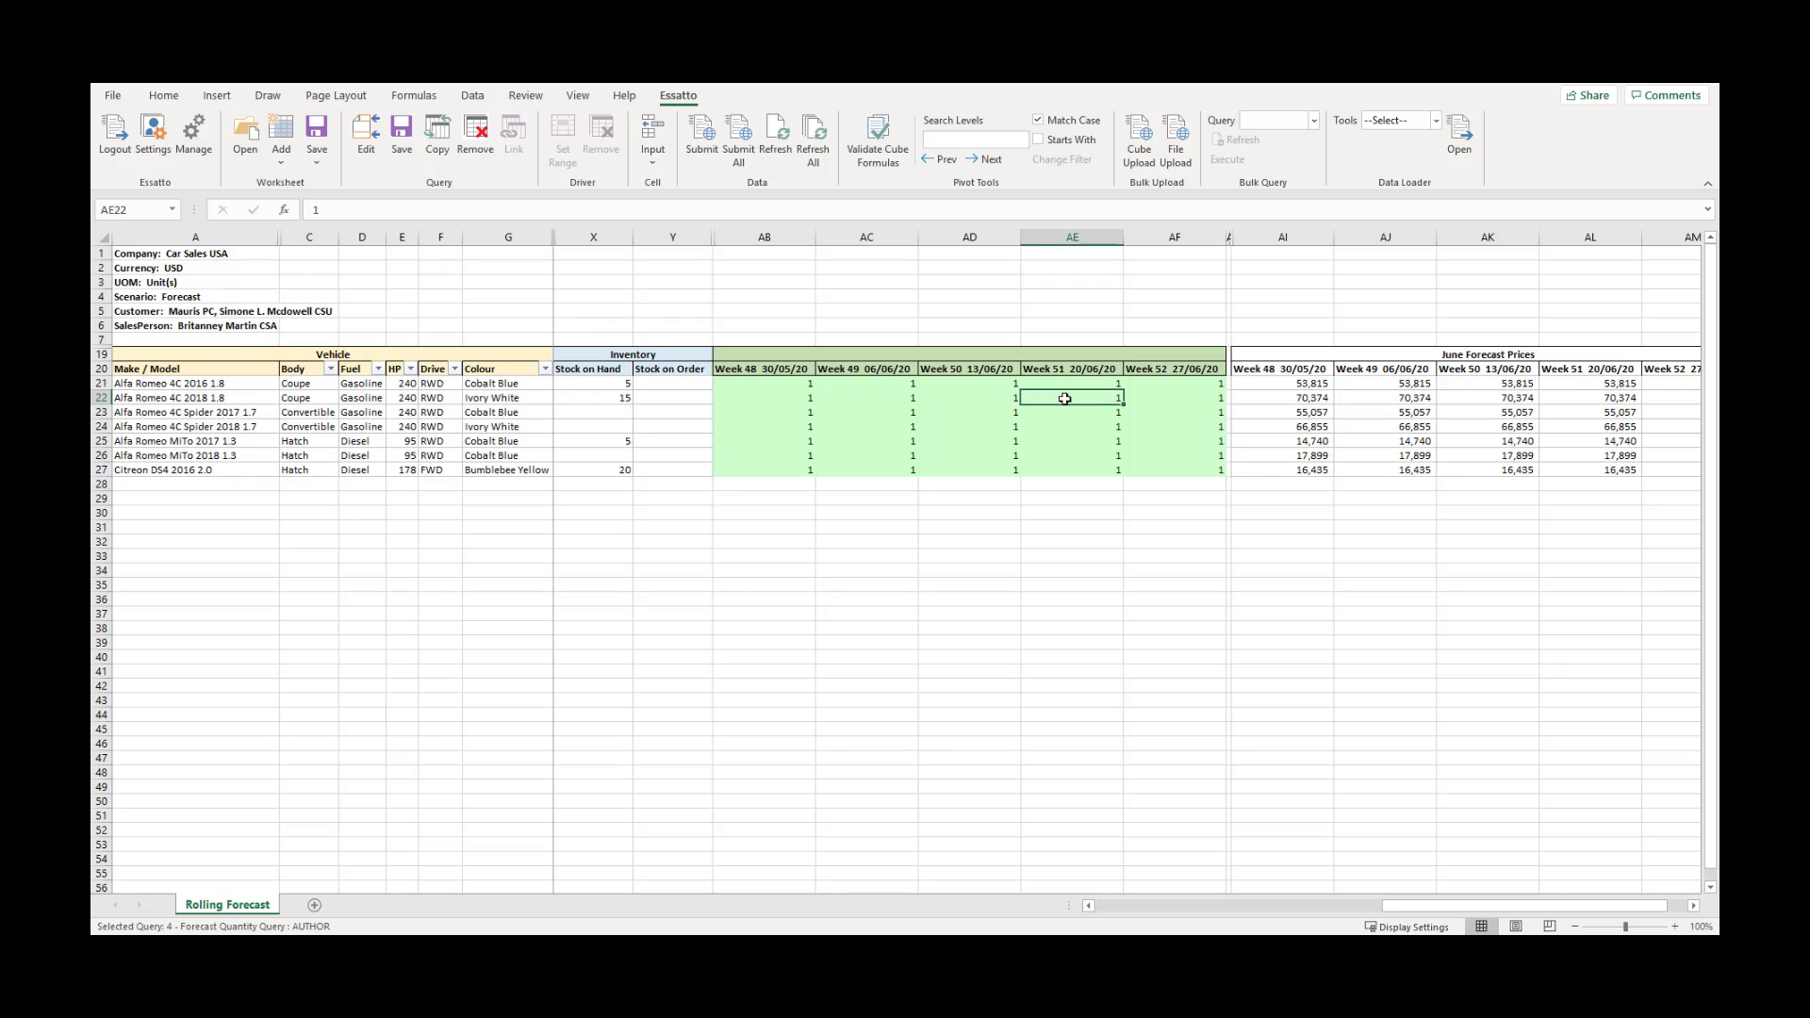
left_click(1010, 384)
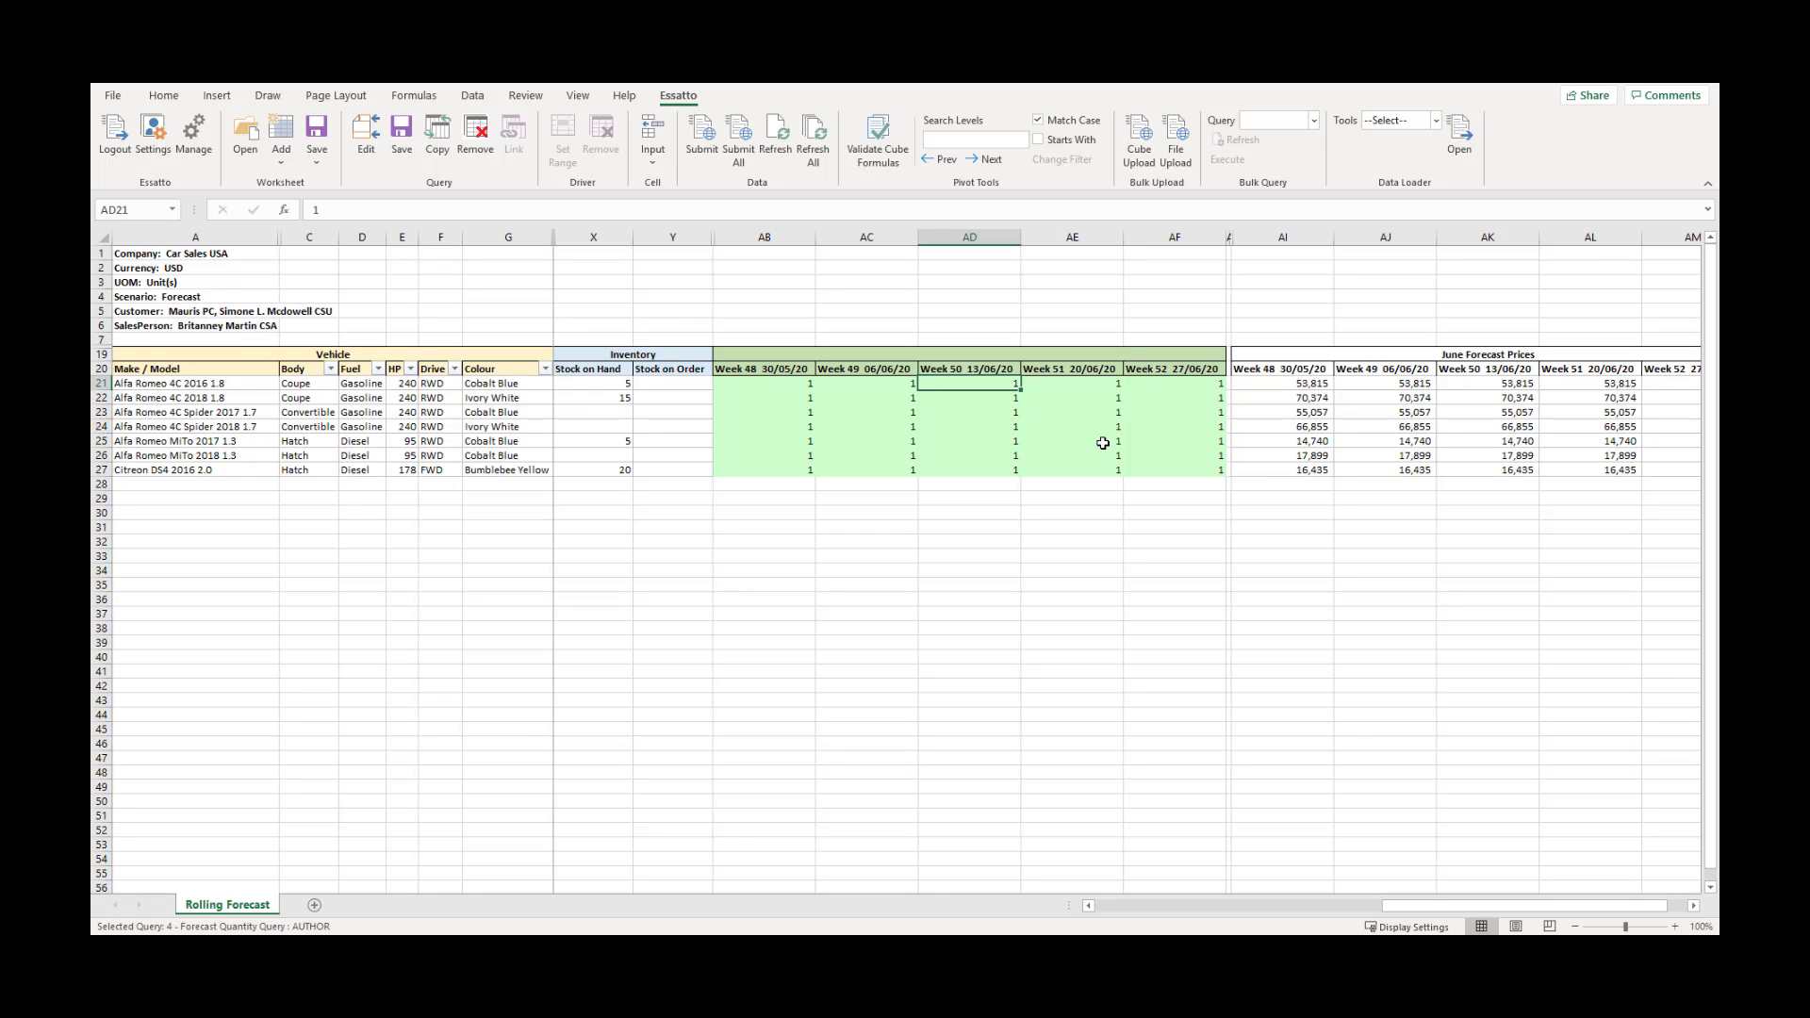
type("1000")
key("Return")
key("Right")
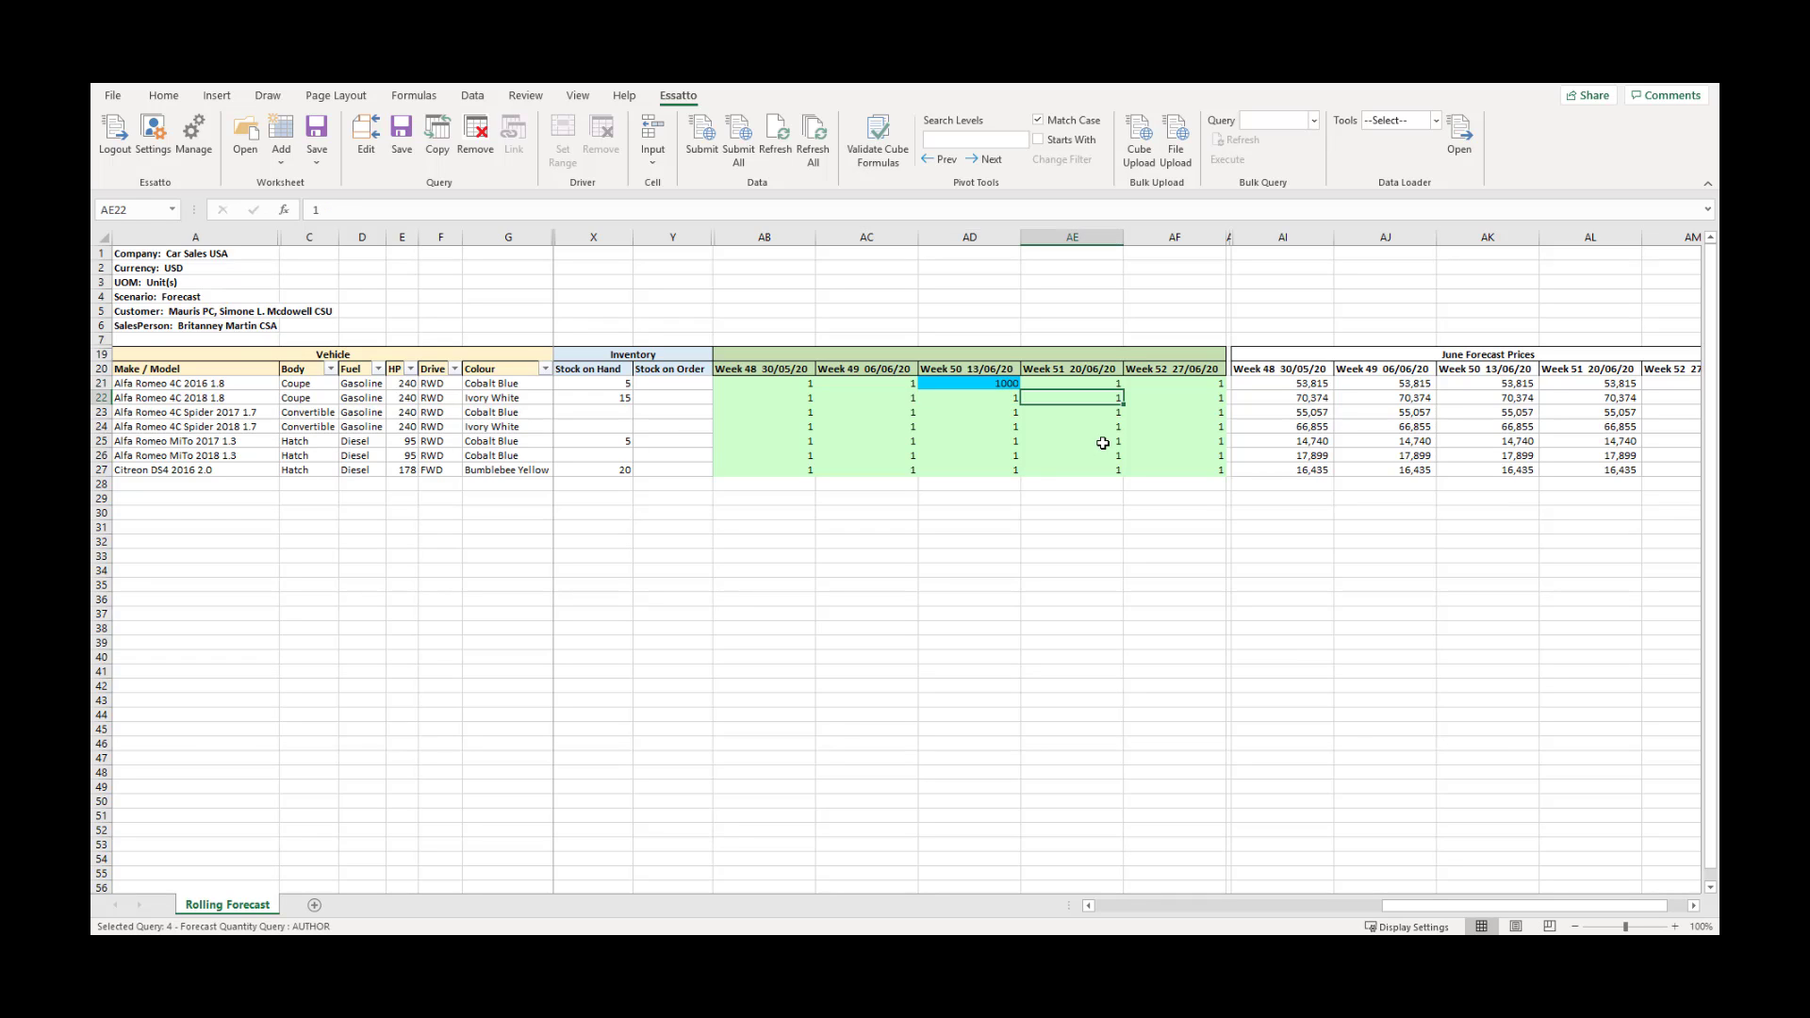
key("F2")
key("Return")
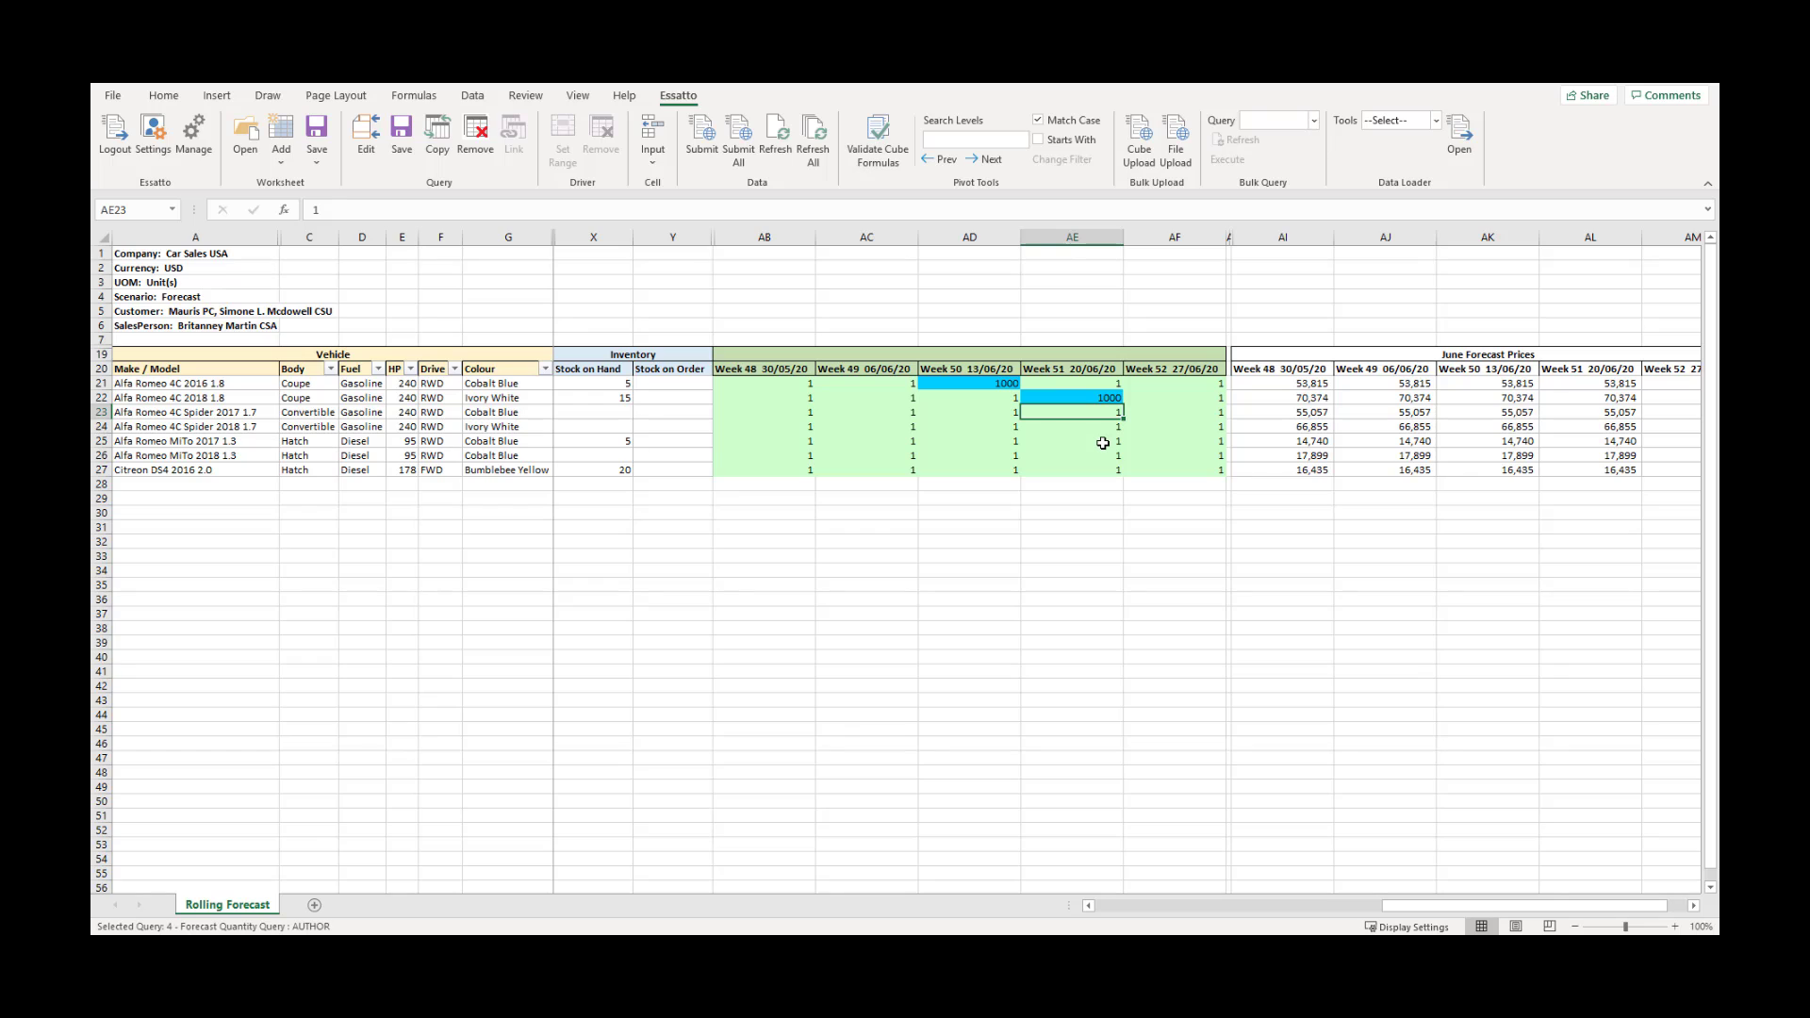
Set the forecast quantity to 1000 for the Alfa Romeo 4C Spider 2017 1.7 in Week 51 and the Spider 2018 1.7 in Week 52
type("1000")
key("Return")
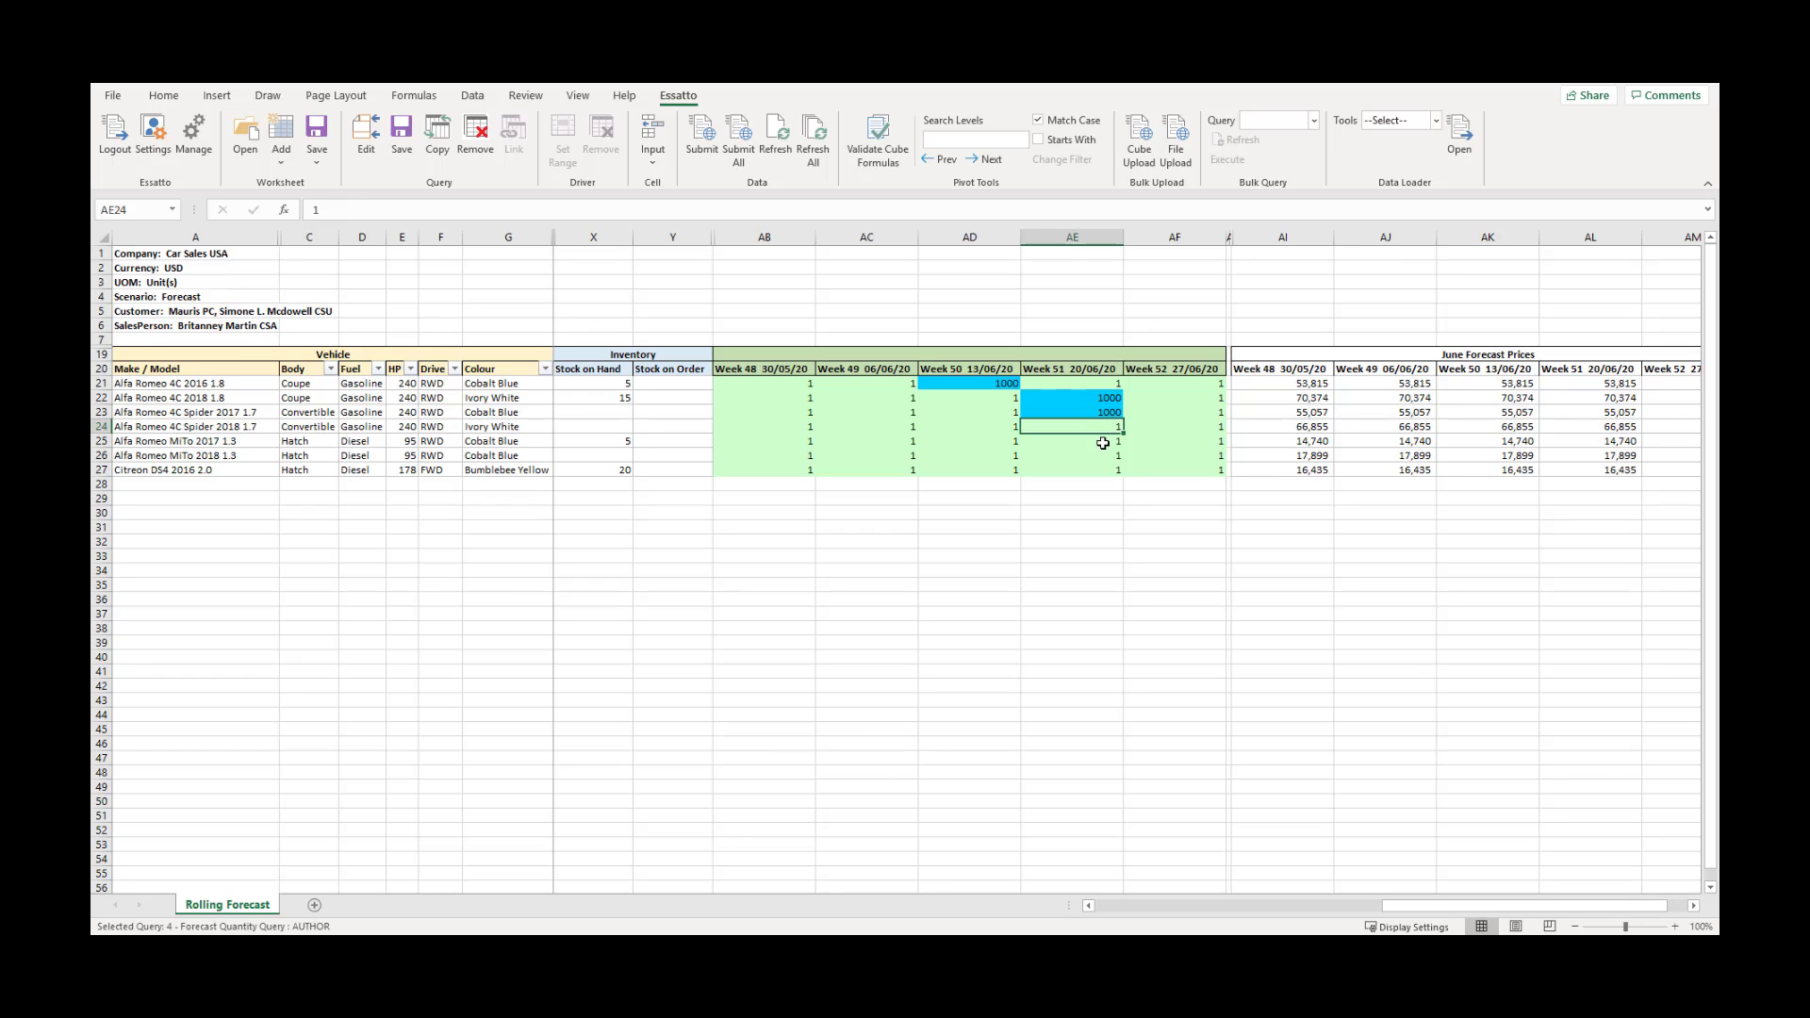
key("Right")
type("1000")
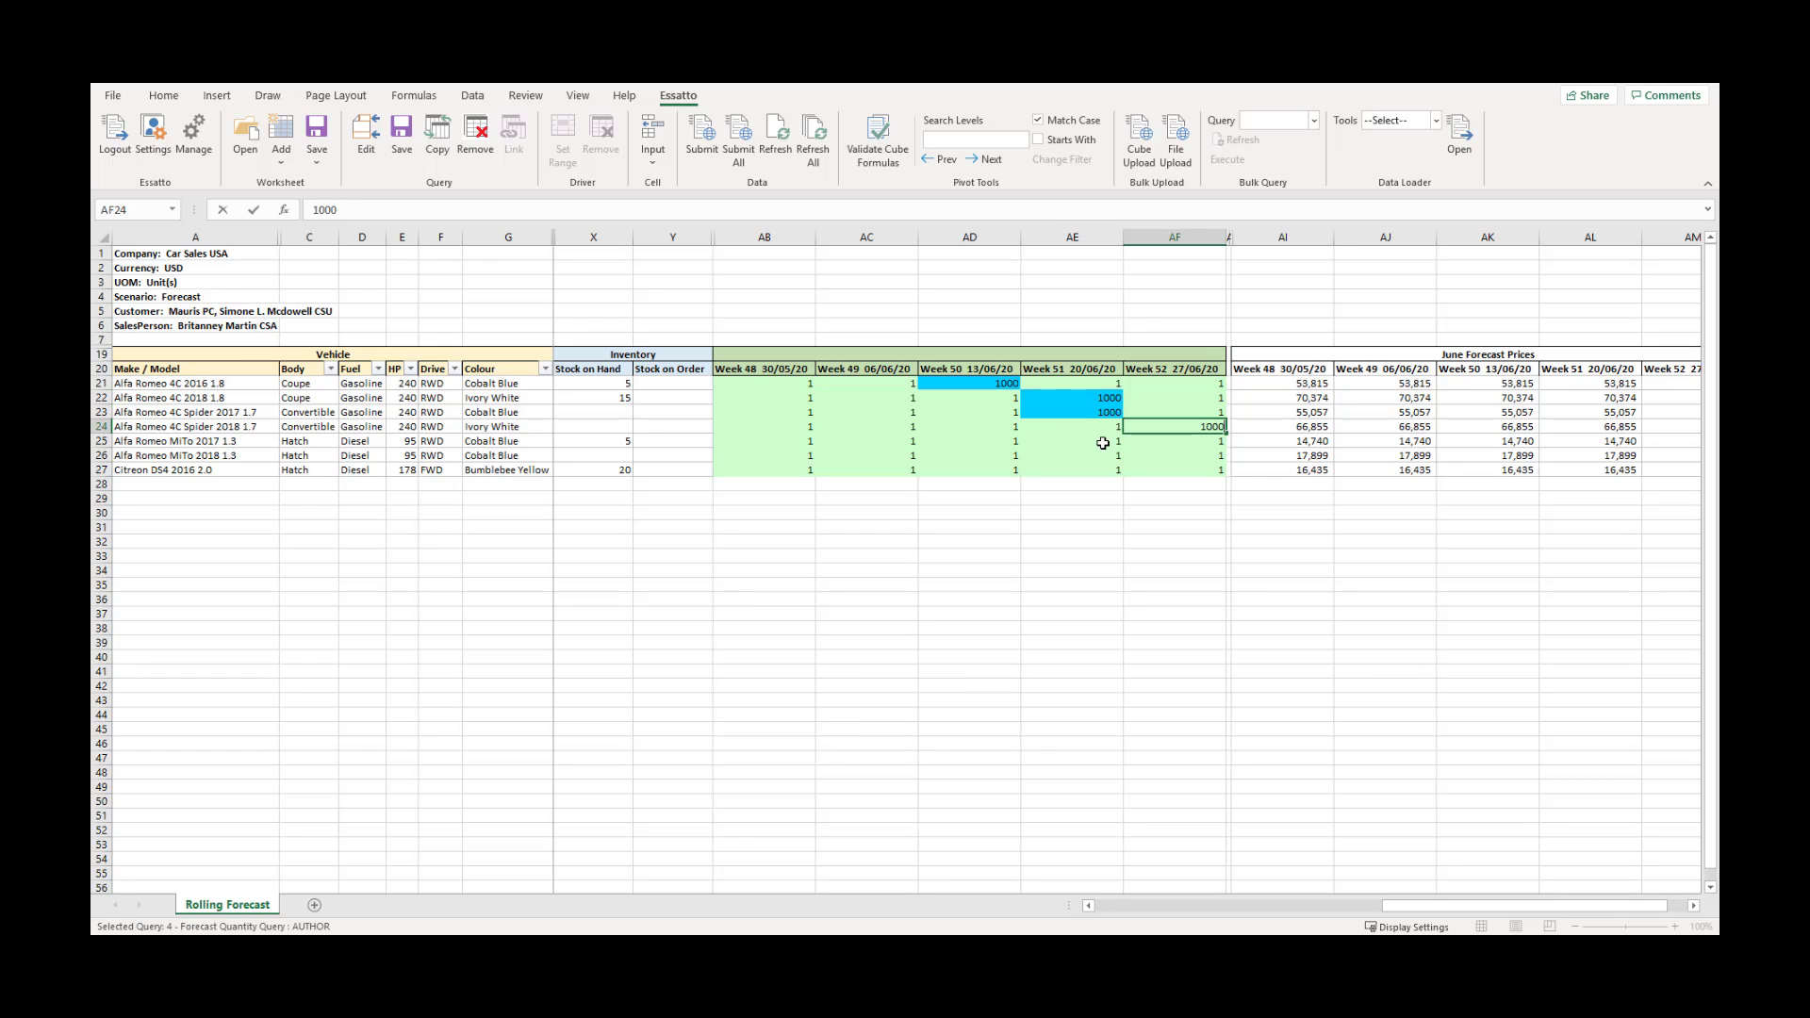
key("Return")
Submit the changed weekly quantities of the Forecast Quantity Query and dismiss the submission message
key("Up")
key("Left")
key("Left")
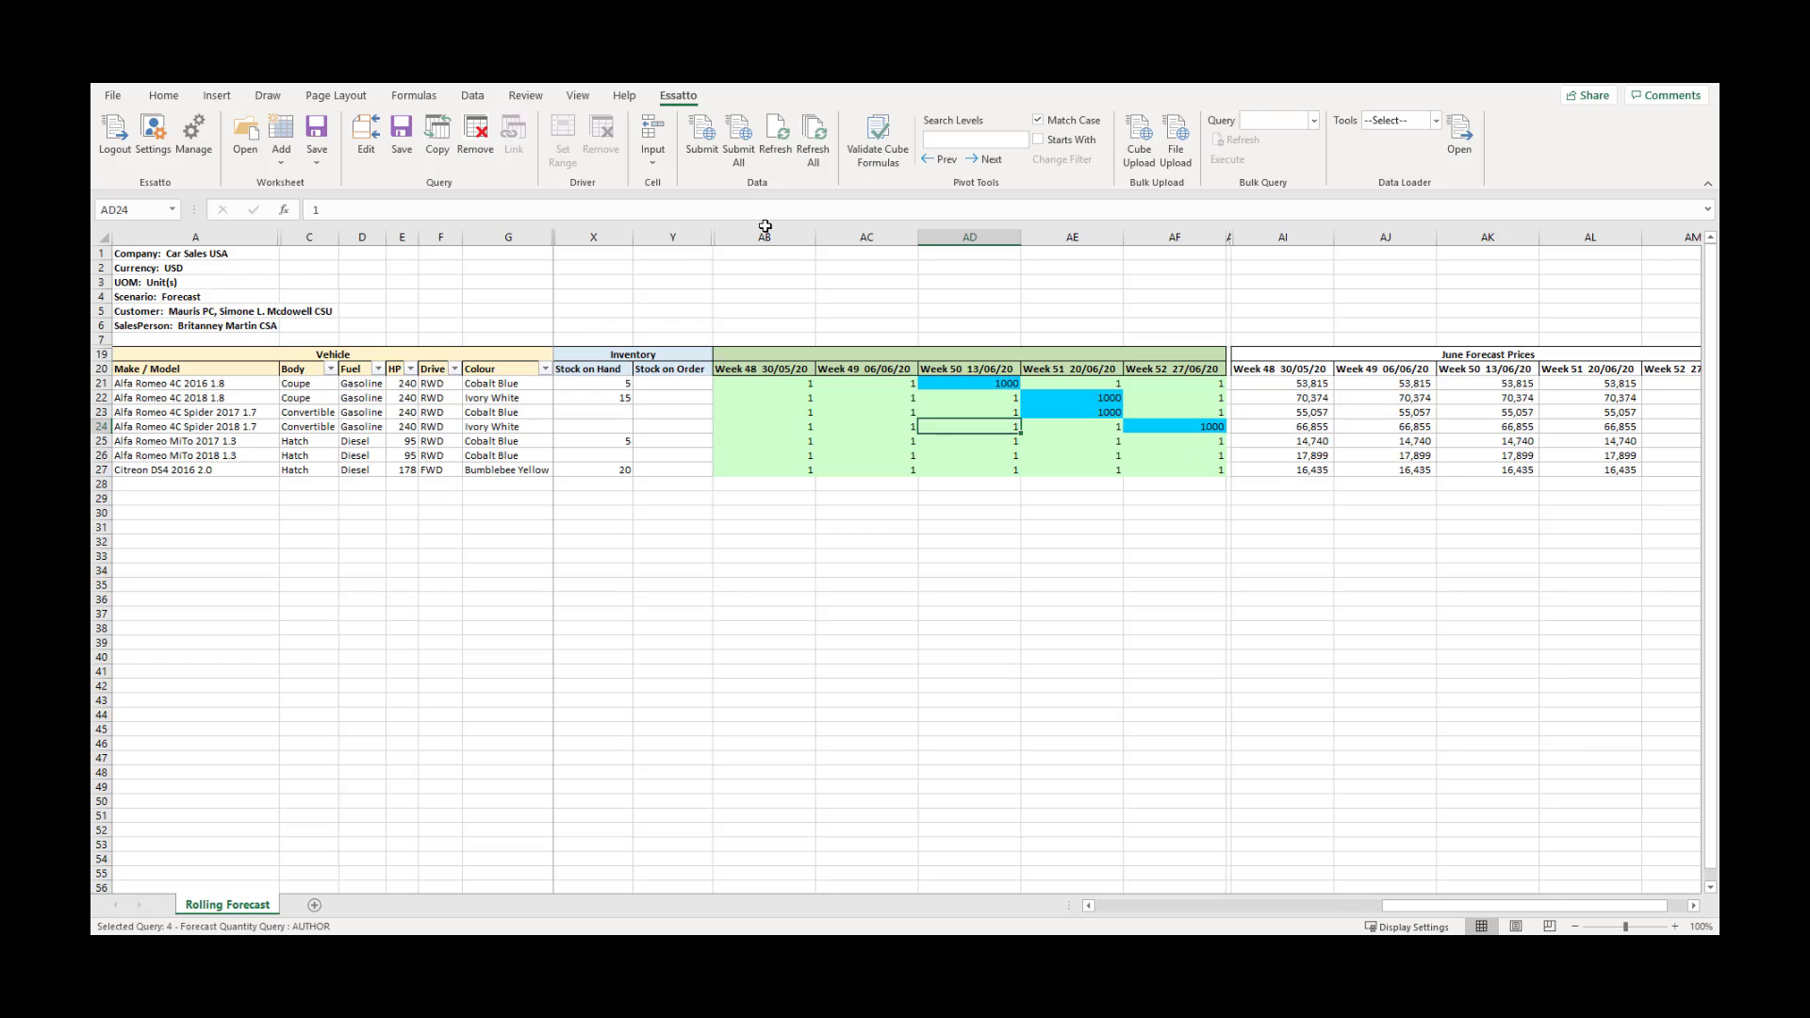
left_click(703, 143)
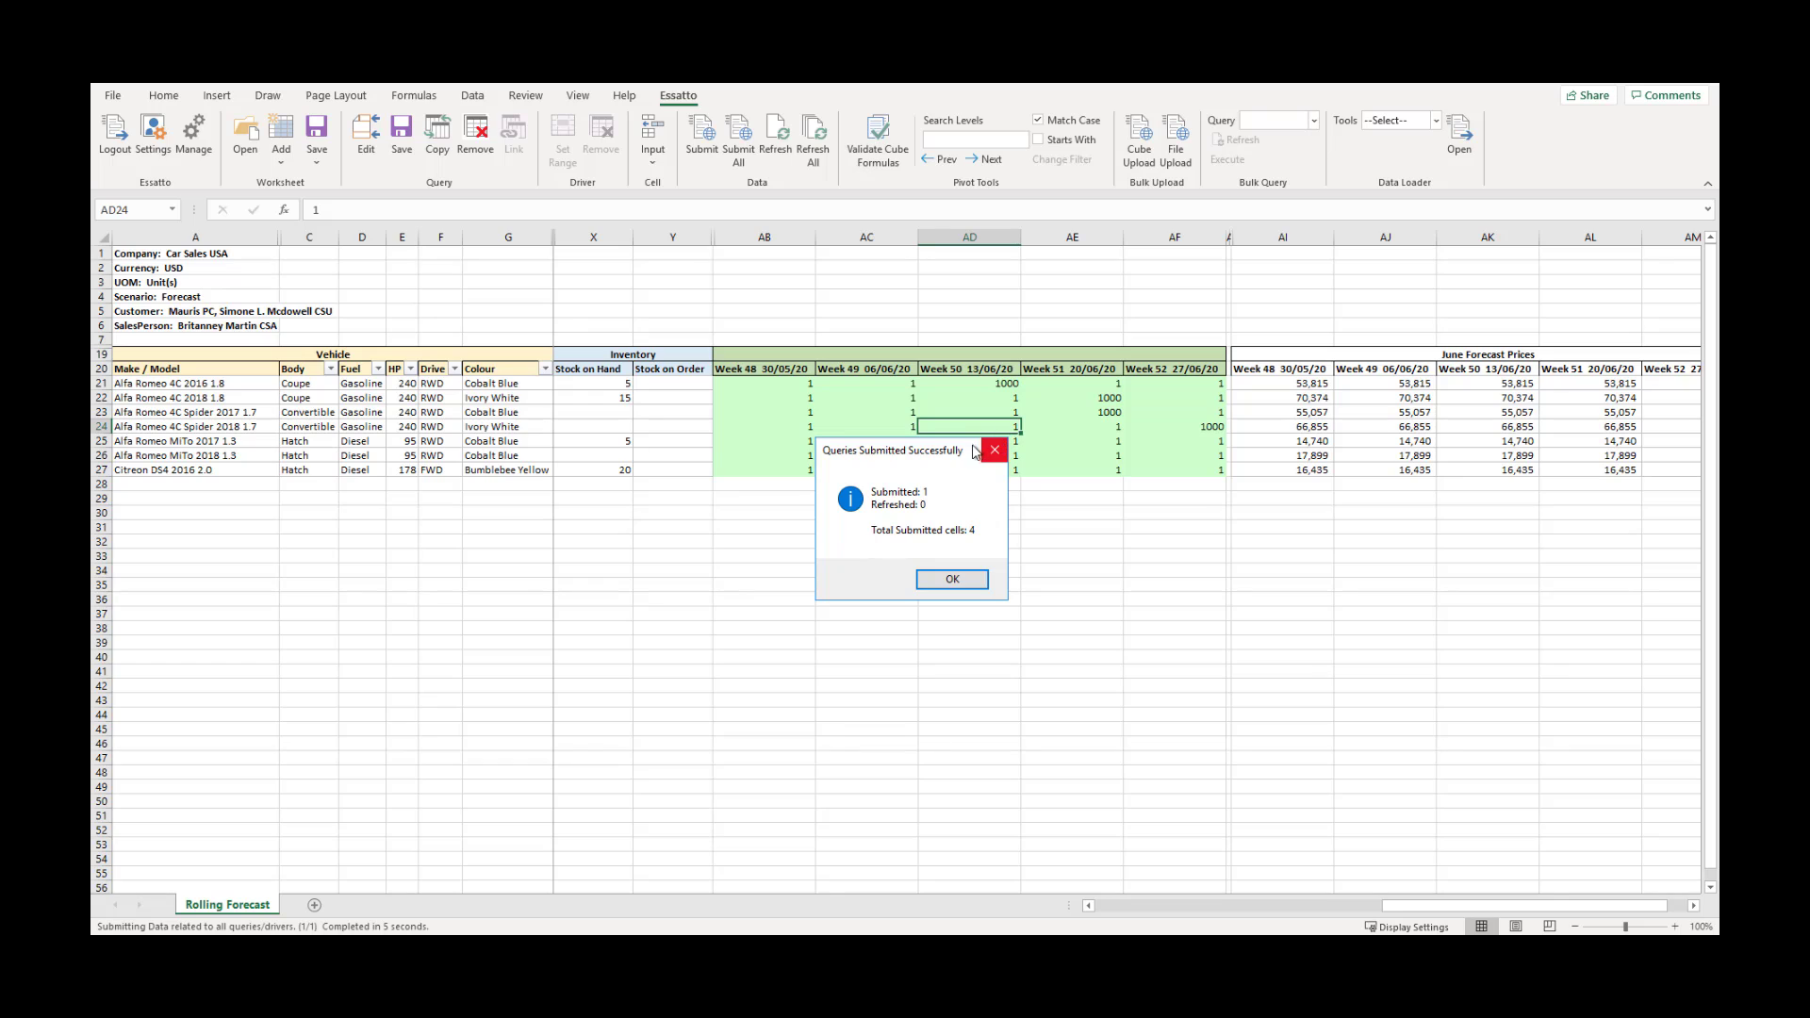
left_click(950, 579)
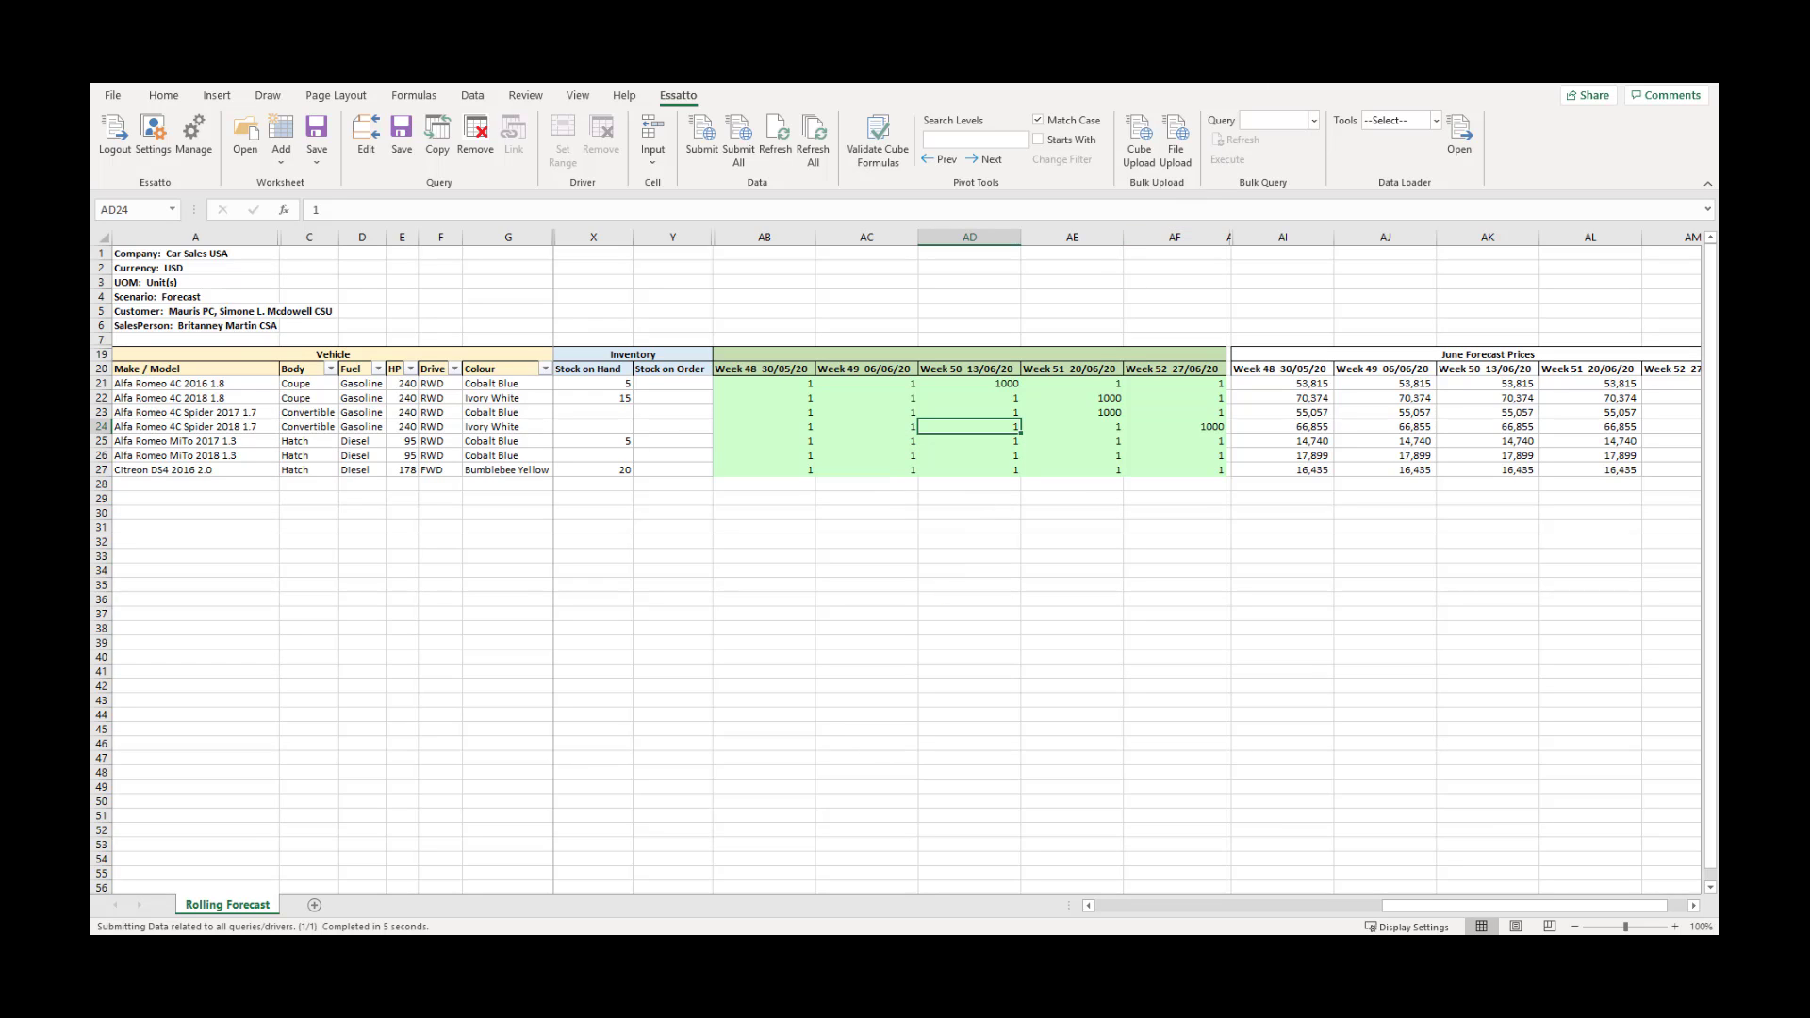
Switch to Essatto Visualise in the browser, check the JUN20 Forecast for Car Sales USA, and reload the Budget vs Forecast MTD report
left_click(1264, 72)
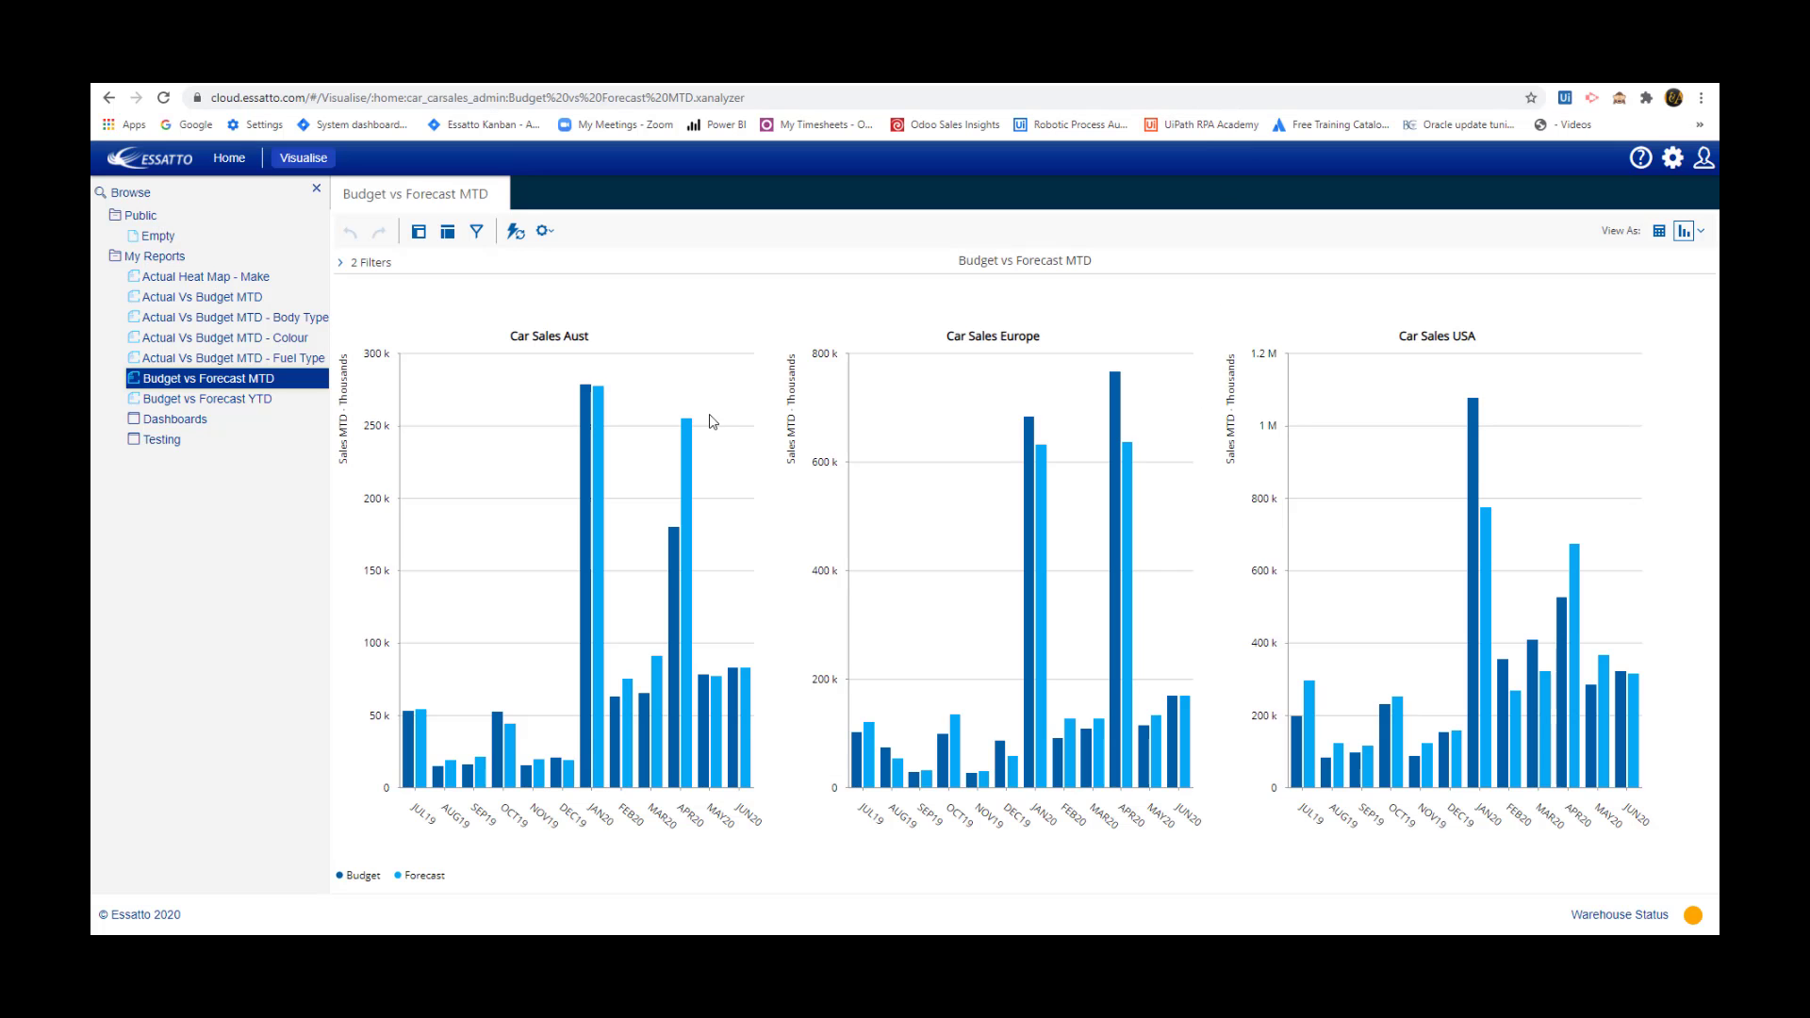
mouse_move(1639, 696)
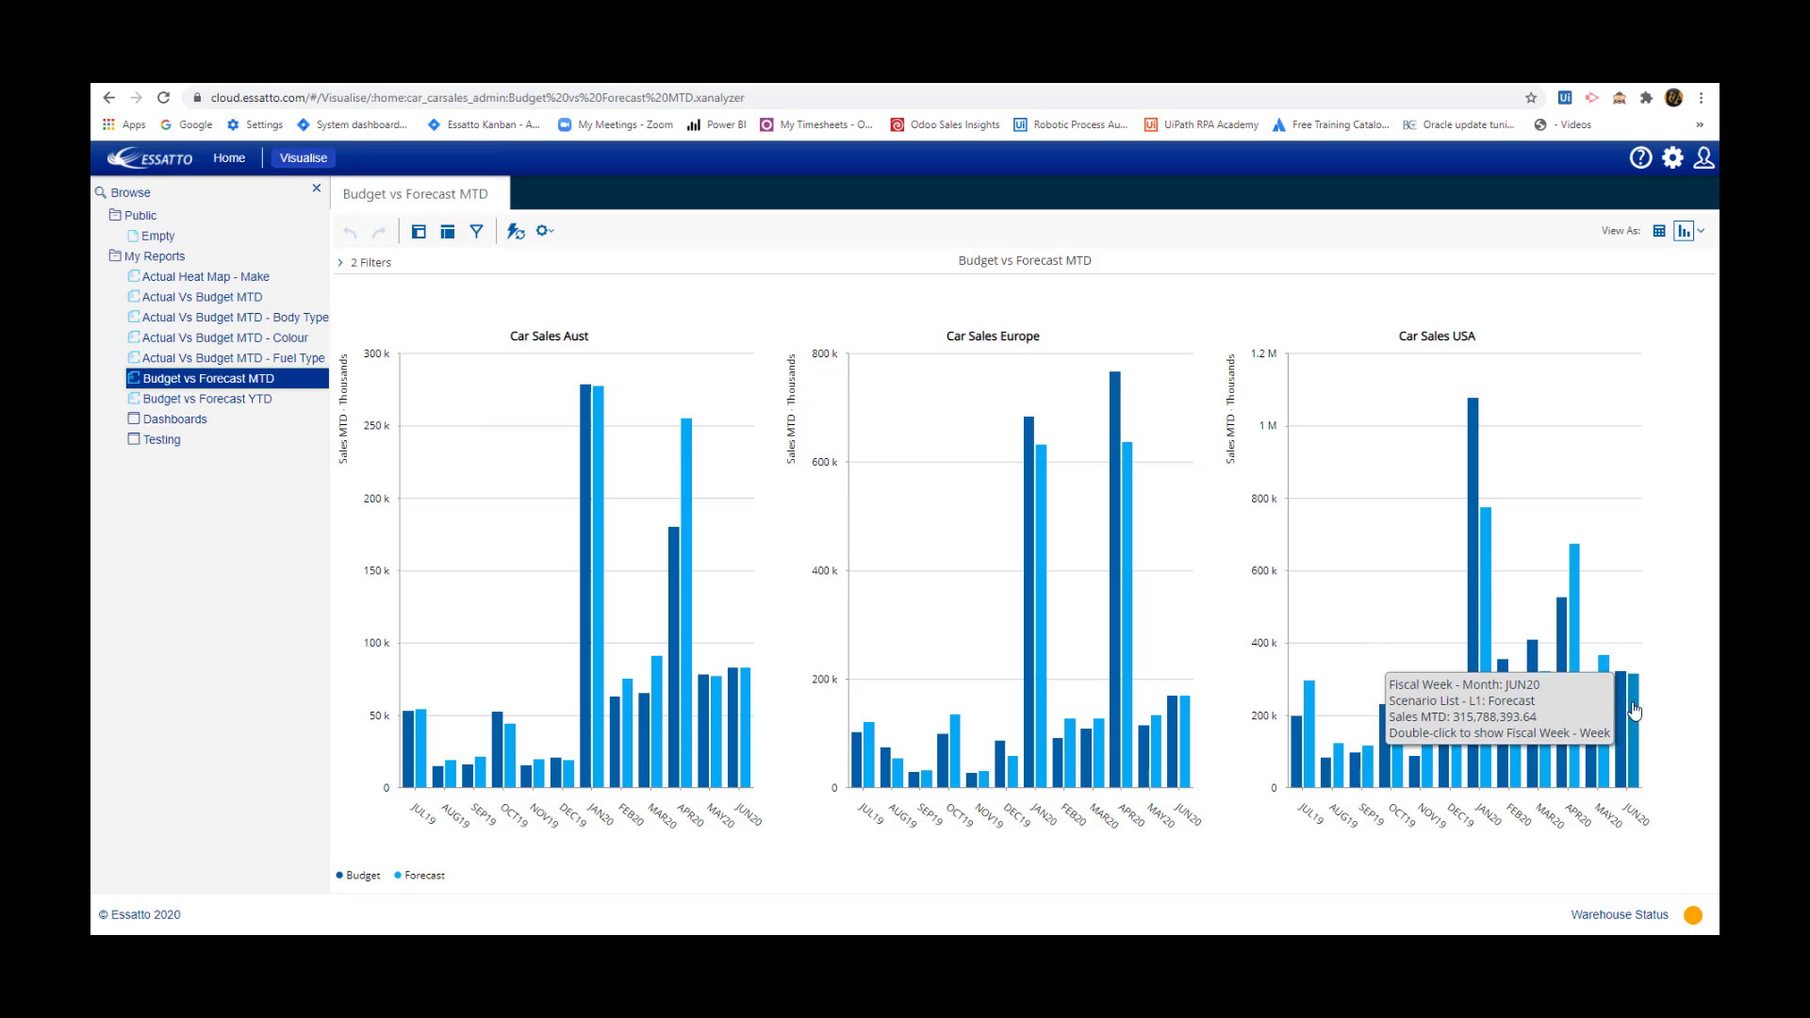
right_click(429, 195)
left_click(461, 228)
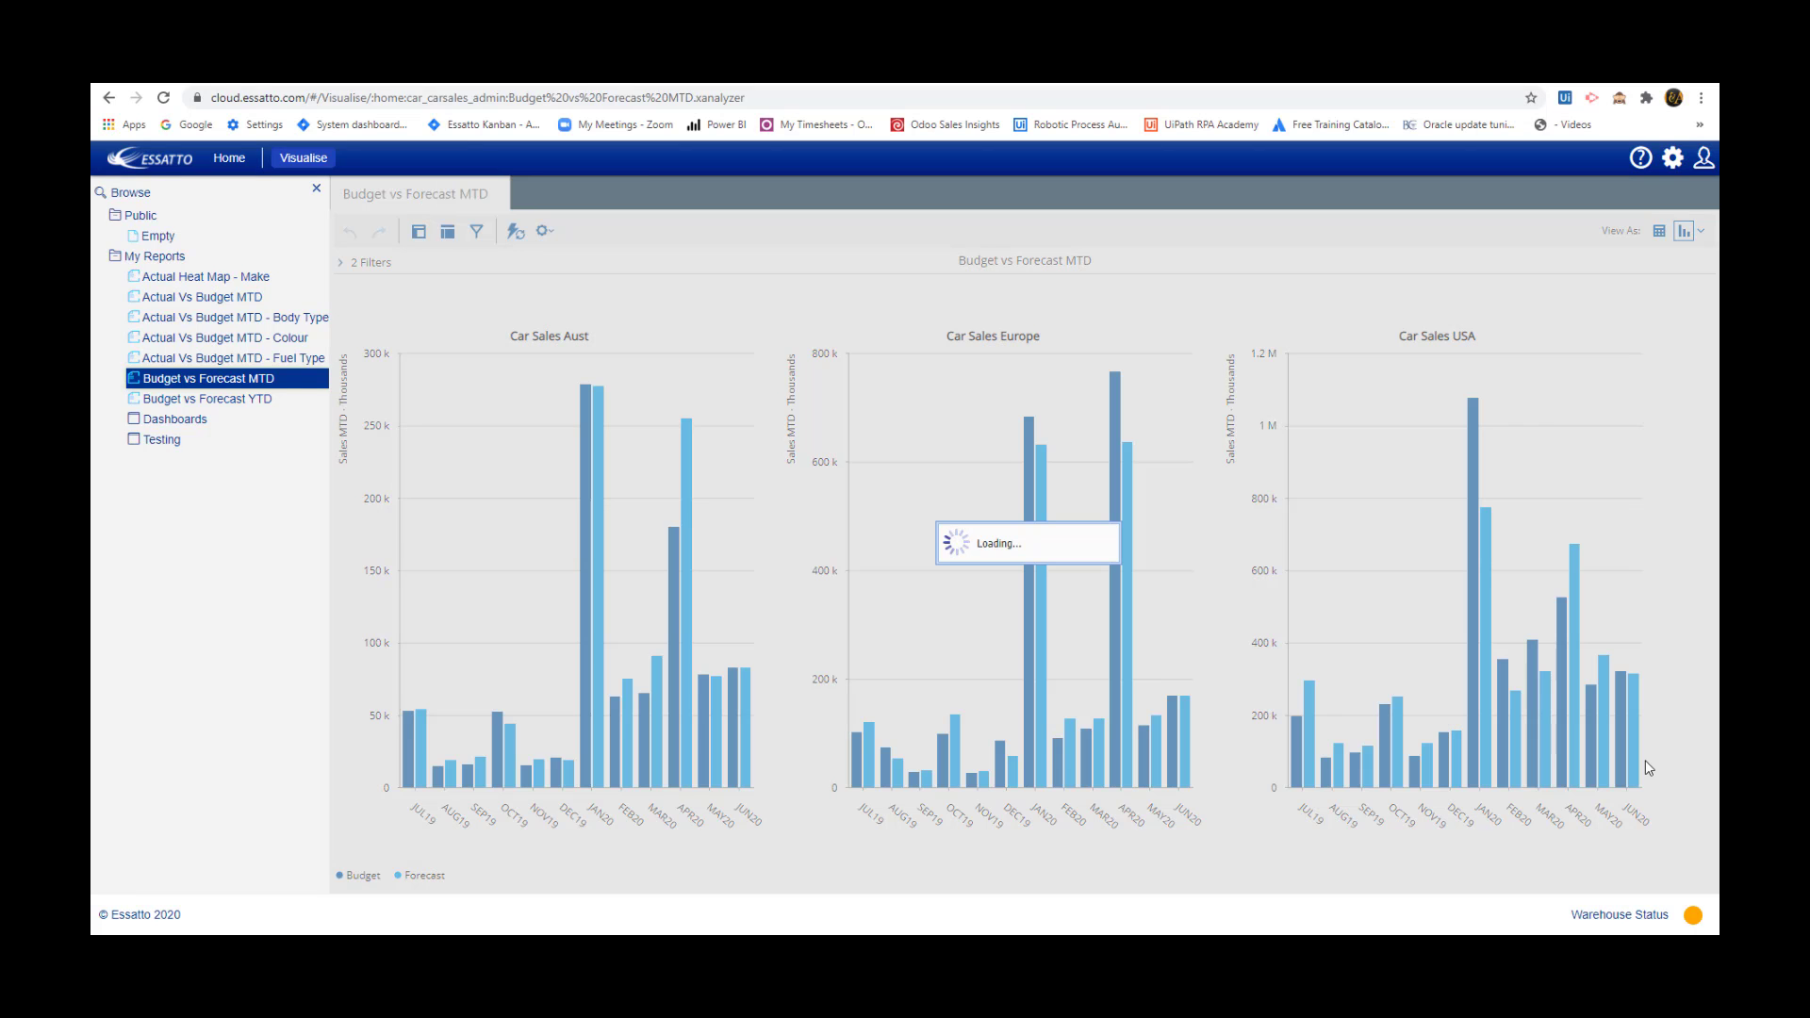